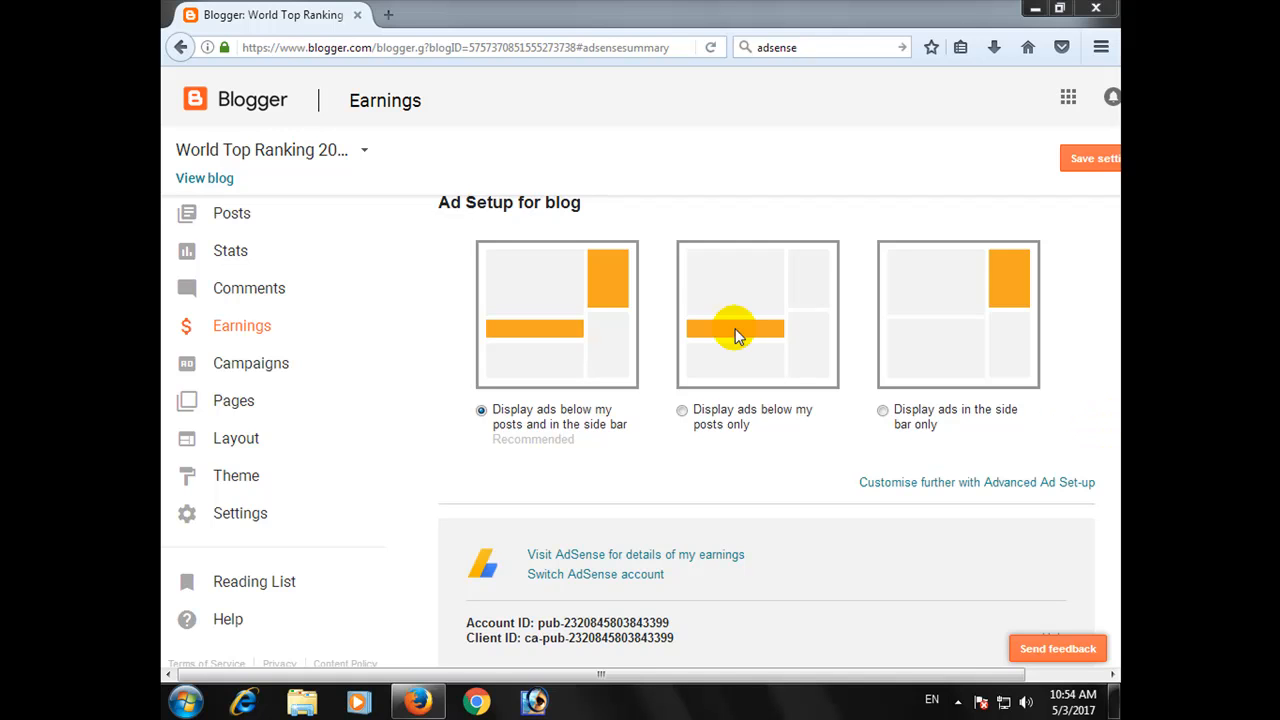
# Search for "adsense" in a new browser tab, open the Google AdSense site and enter the account's home page.
pyautogui.click(388, 14)
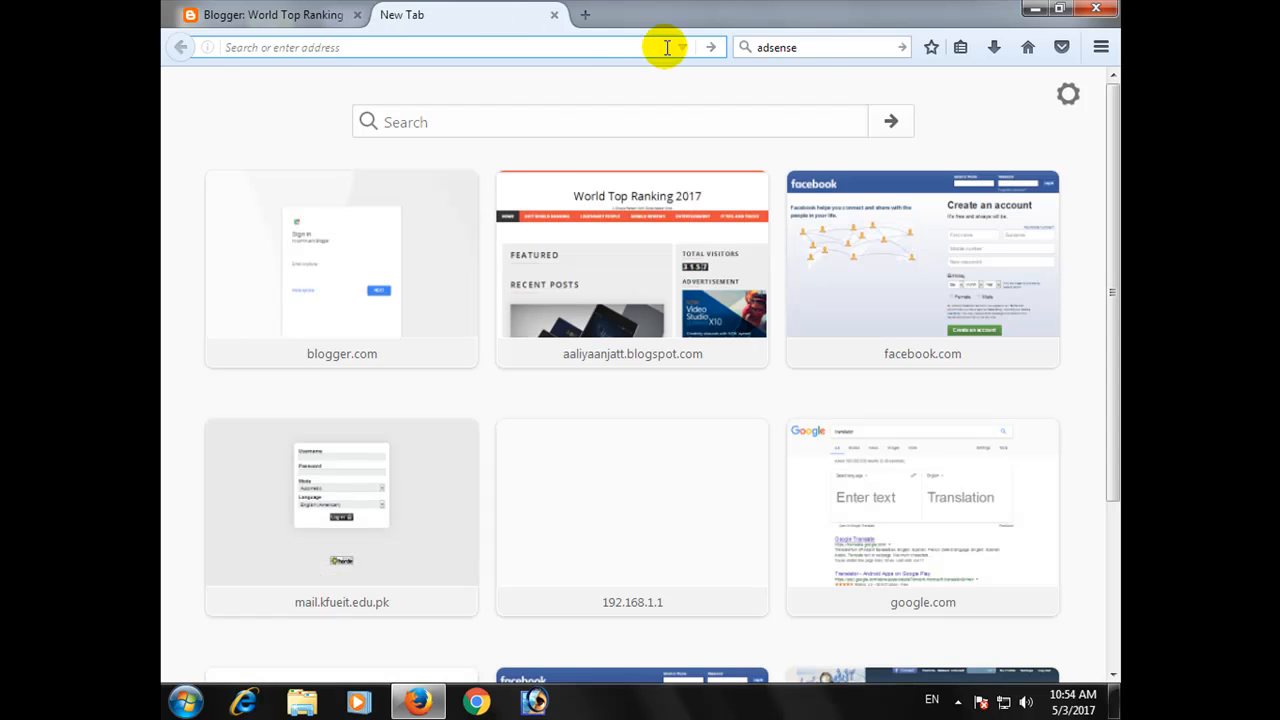
pyautogui.click(903, 47)
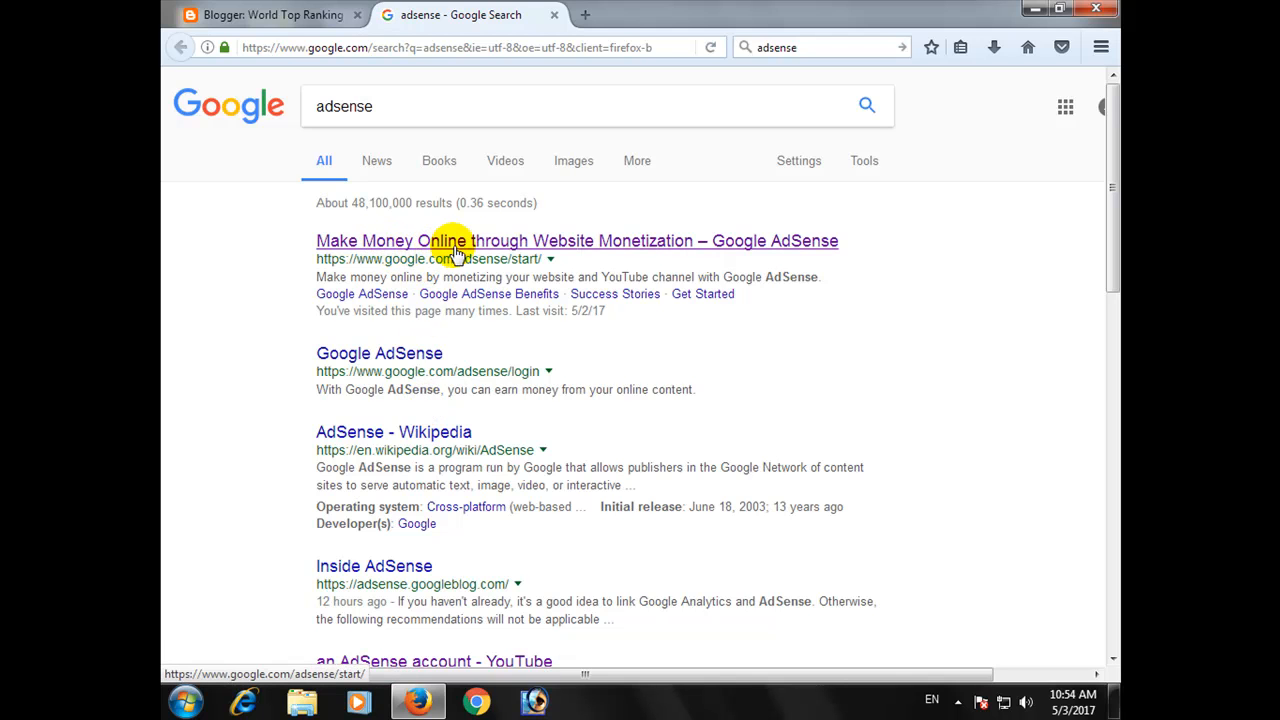
pyautogui.click(660, 255)
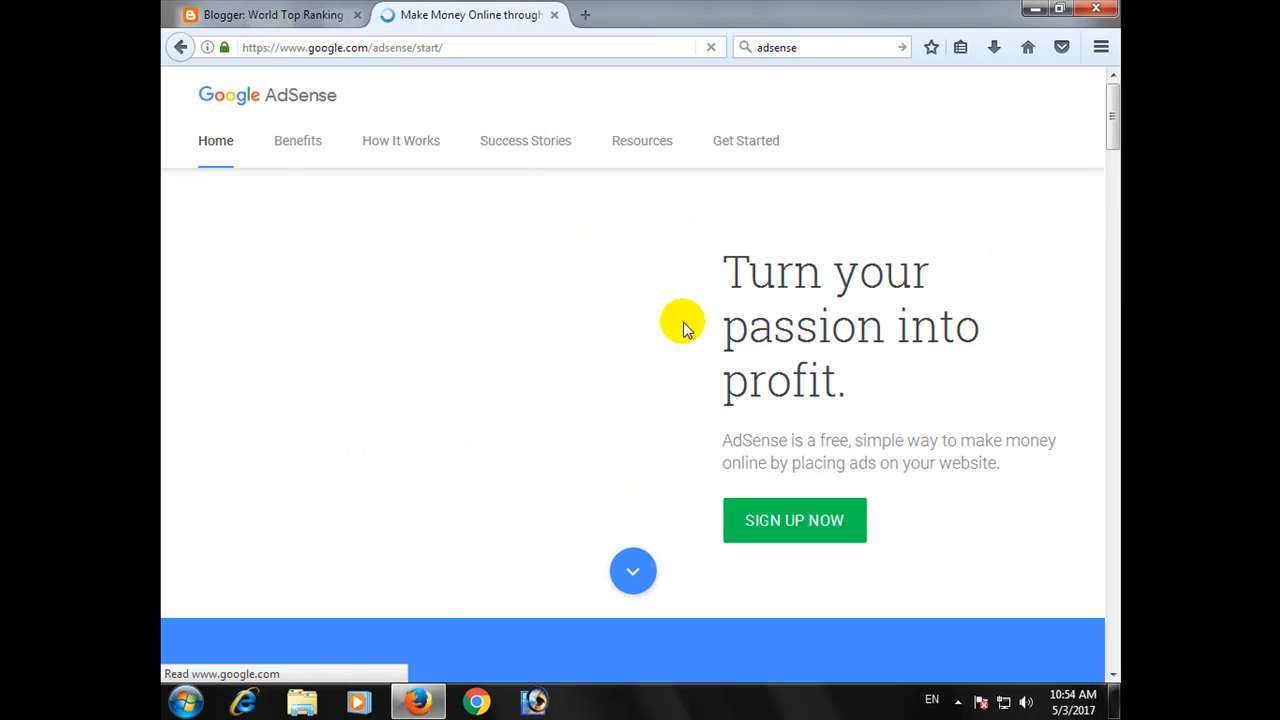
pyautogui.click(1078, 101)
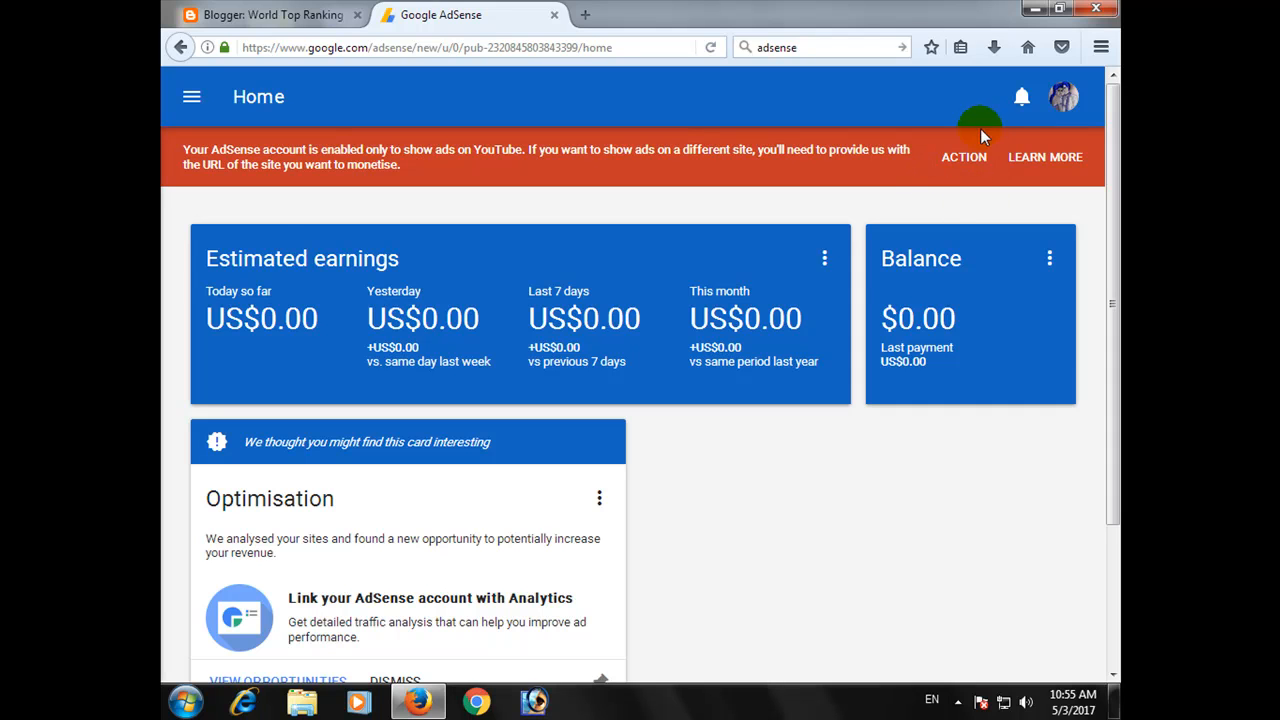
# Open the Ad units list under My ads in the AdSense account.
pyautogui.click(192, 97)
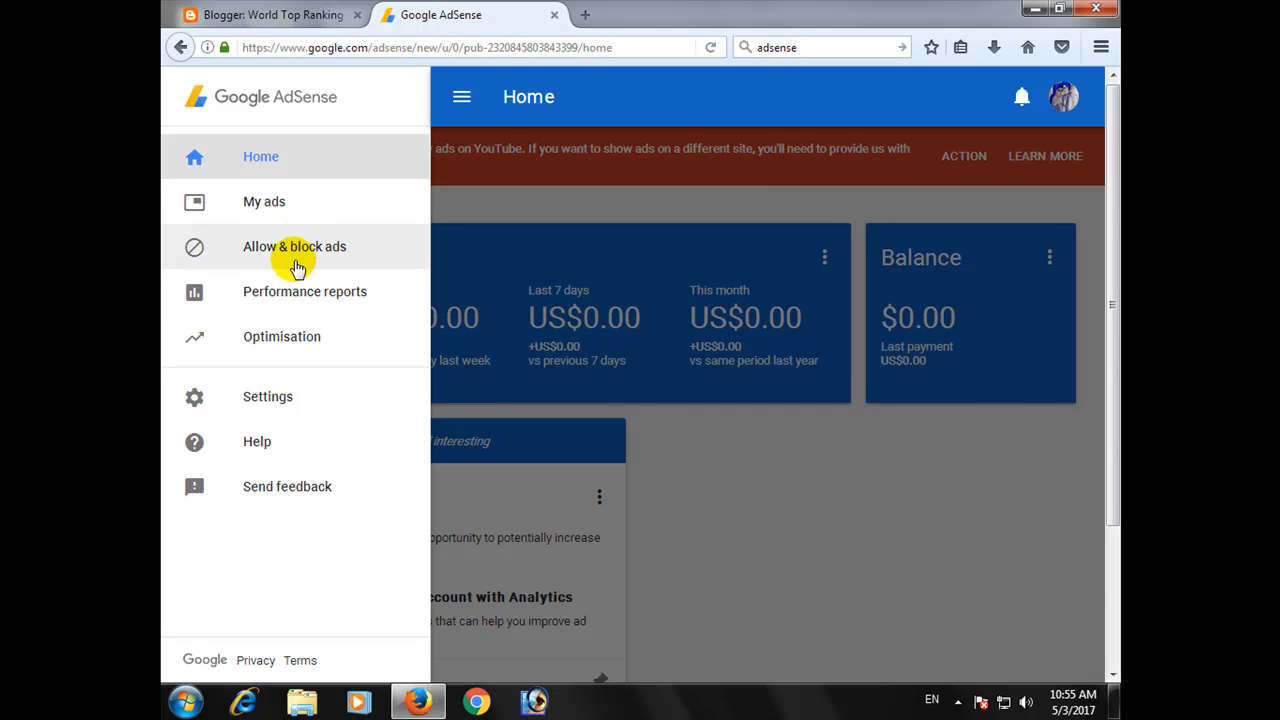
pyautogui.scroll(-5, 297, 268)
pyautogui.scroll(4, 297, 268)
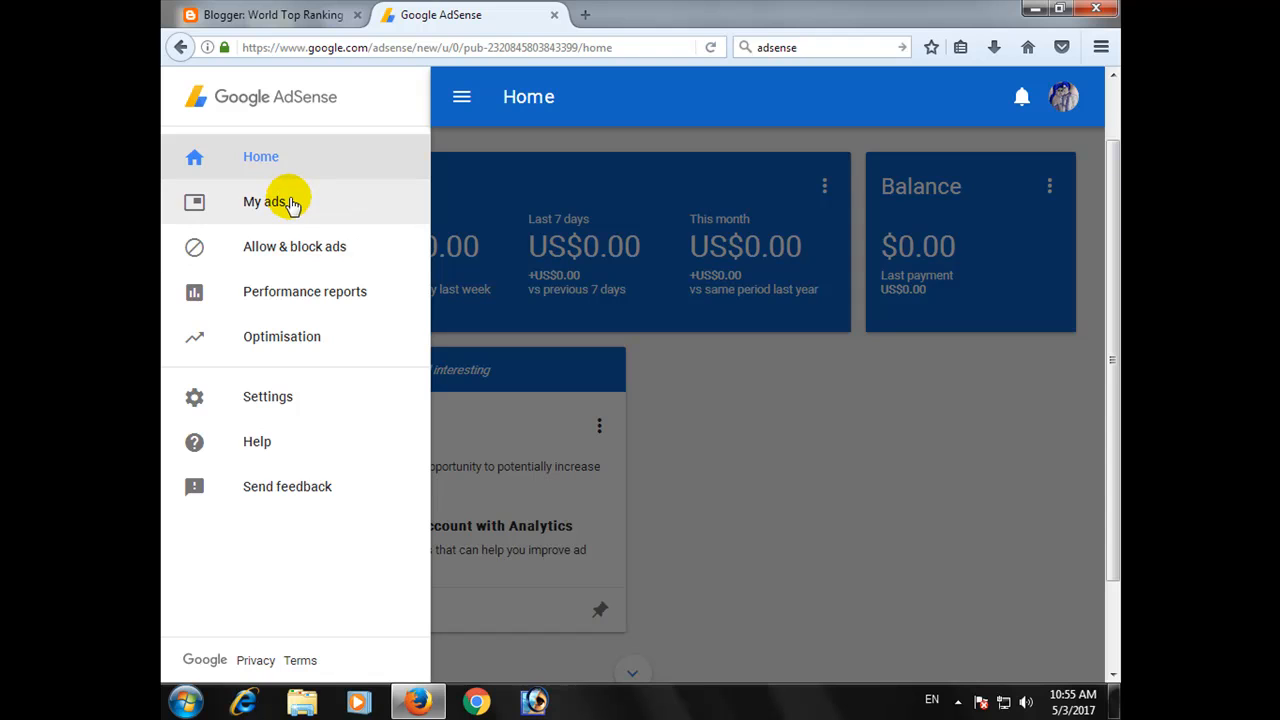
pyautogui.click(290, 203)
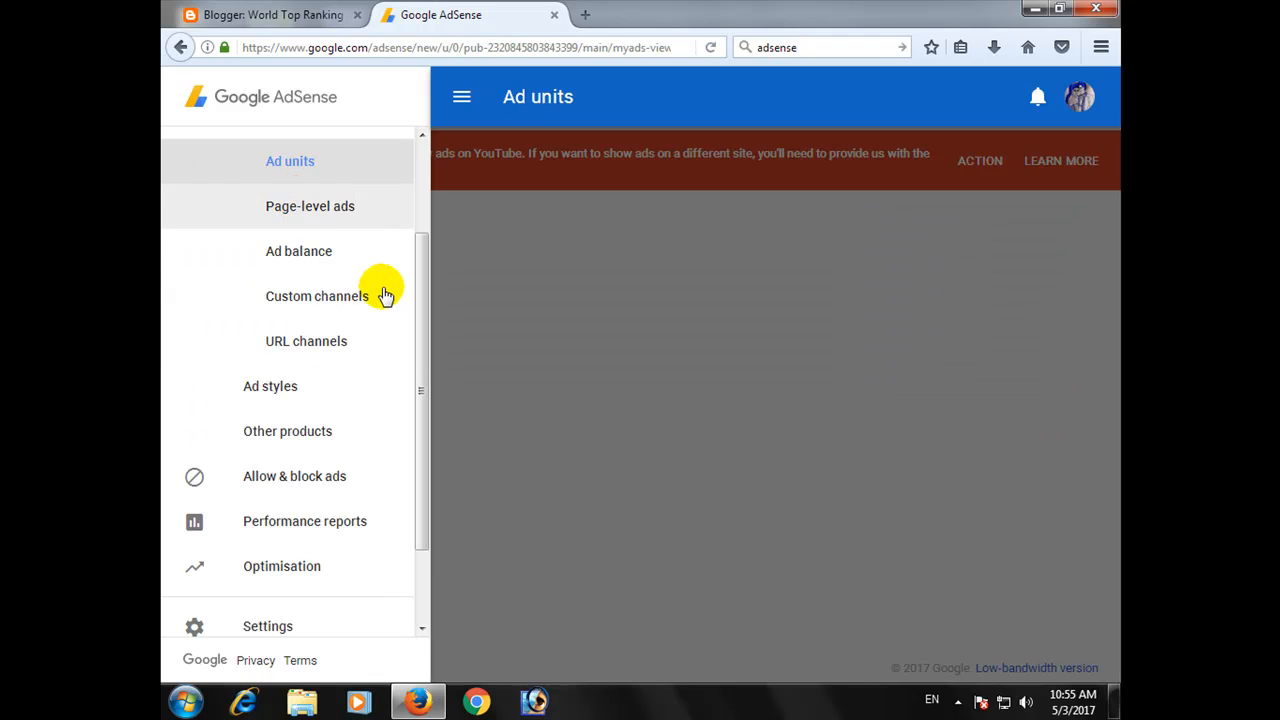
pyautogui.click(477, 312)
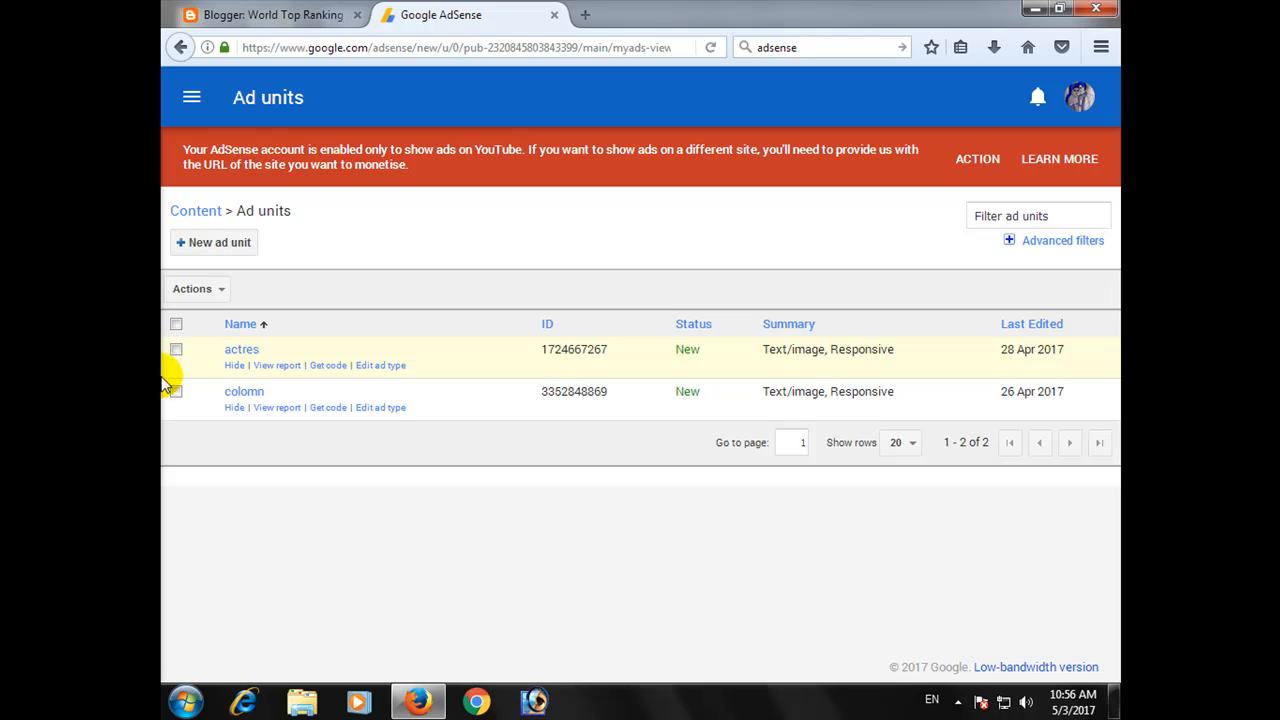
# Start a new ad unit and name it "1 side", dismissing the Windows colour scheme prompt.
pyautogui.click(244, 250)
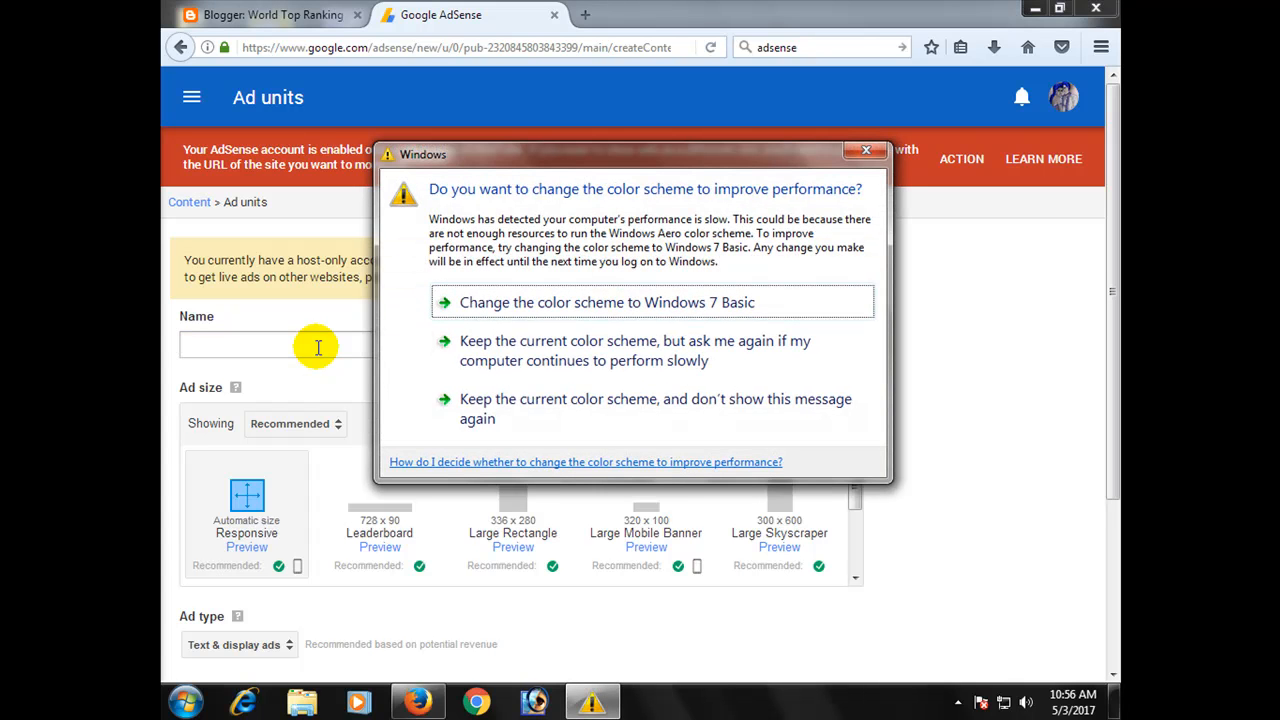
pyautogui.click(866, 150)
pyautogui.click(309, 346)
pyautogui.write('1 ')
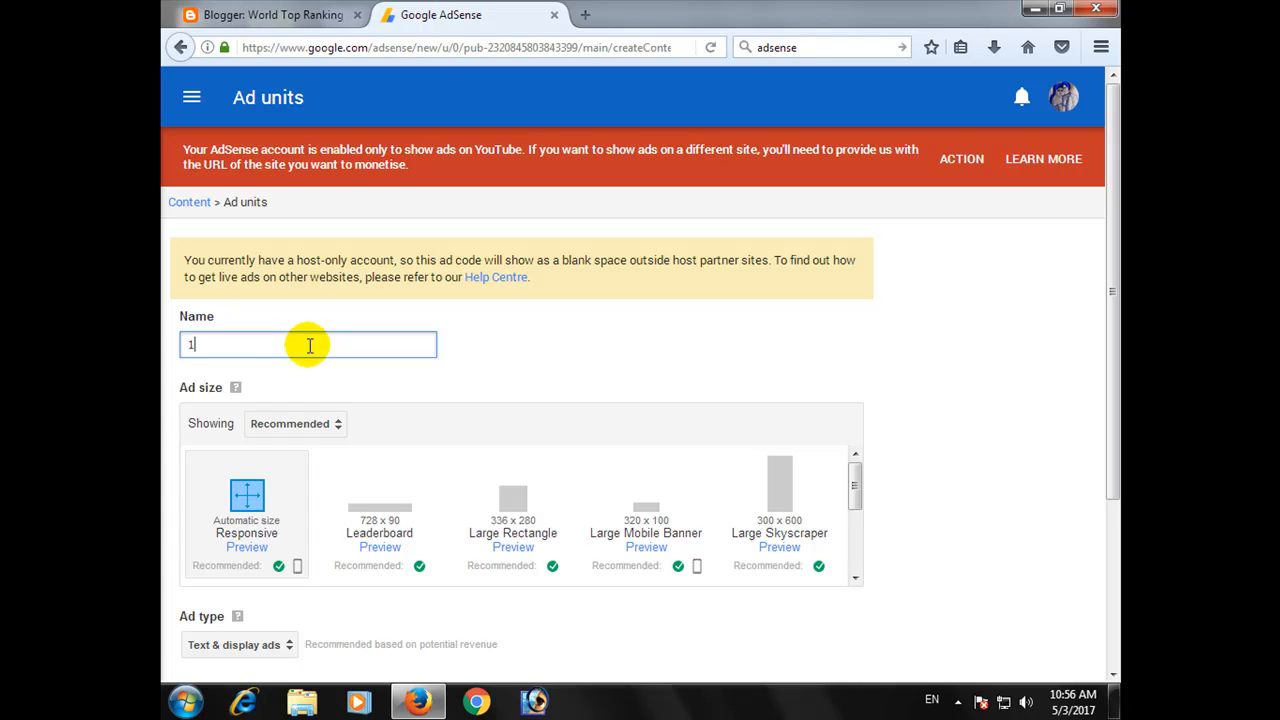
pyautogui.write('side')
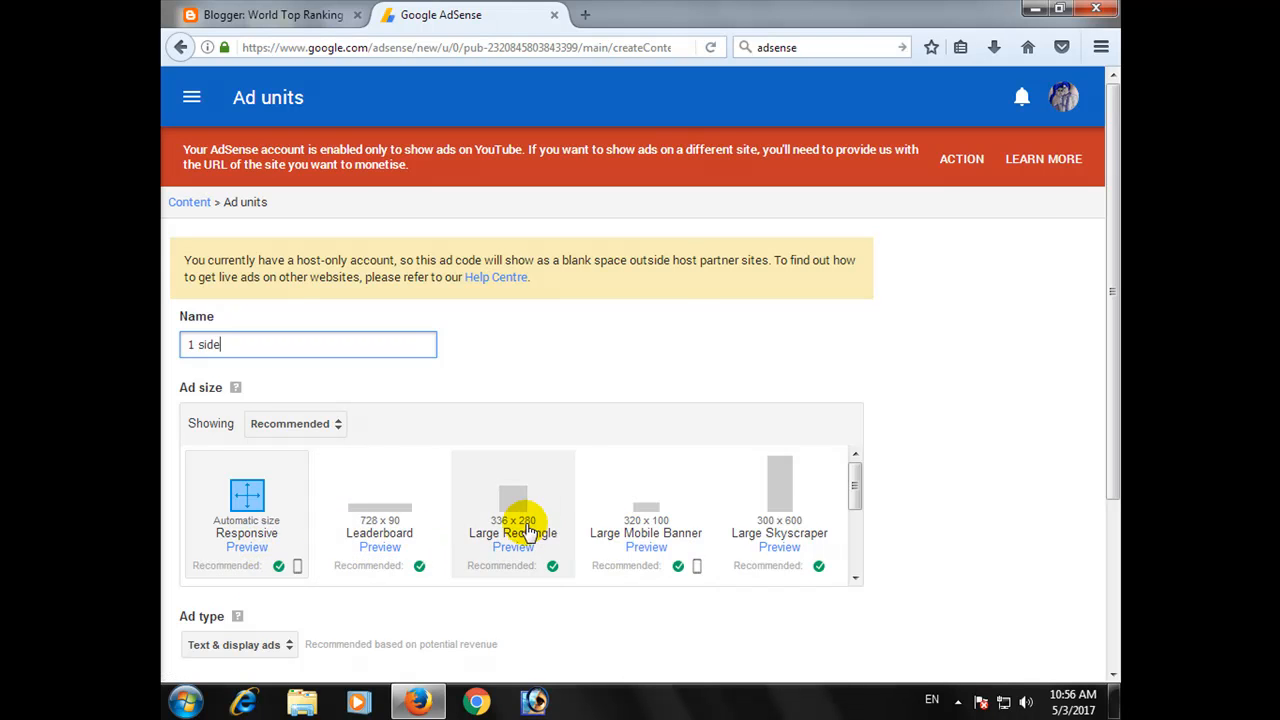
# Choose the Responsive automatic size for the ad unit, then save it and get its code.
pyautogui.scroll(-2, 468, 493)
pyautogui.scroll(2, 468, 492)
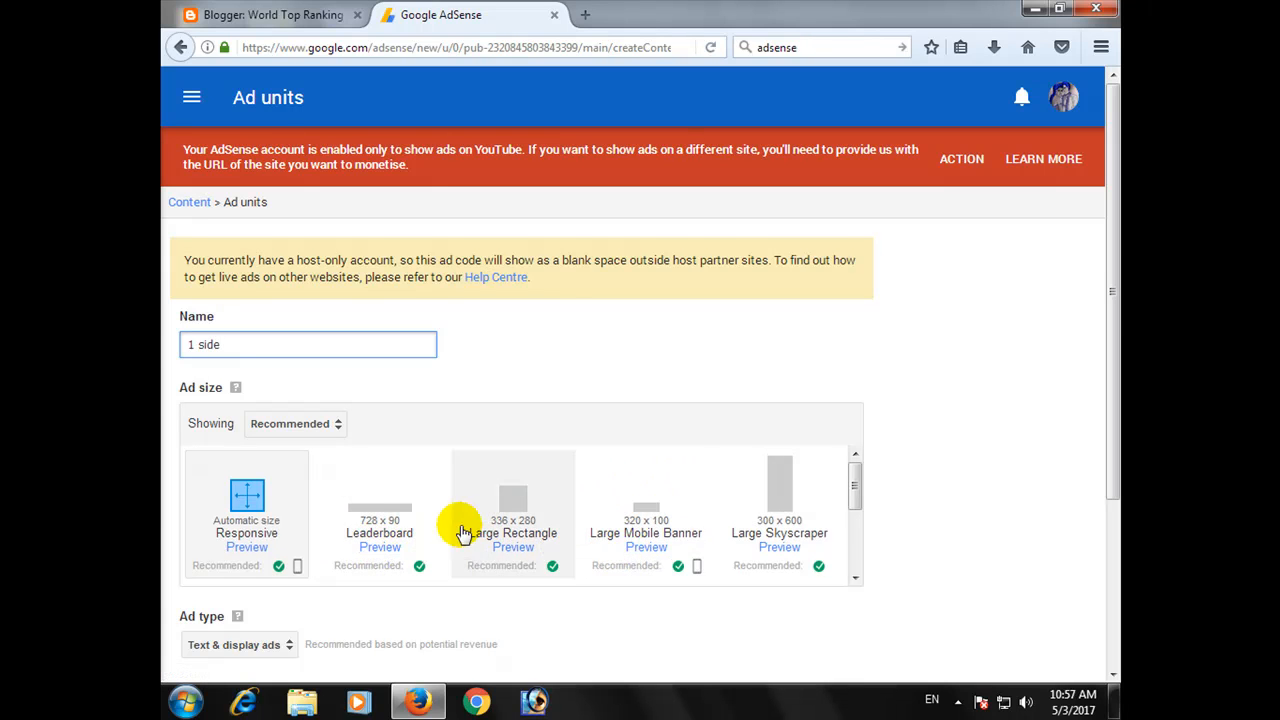
pyautogui.click(260, 510)
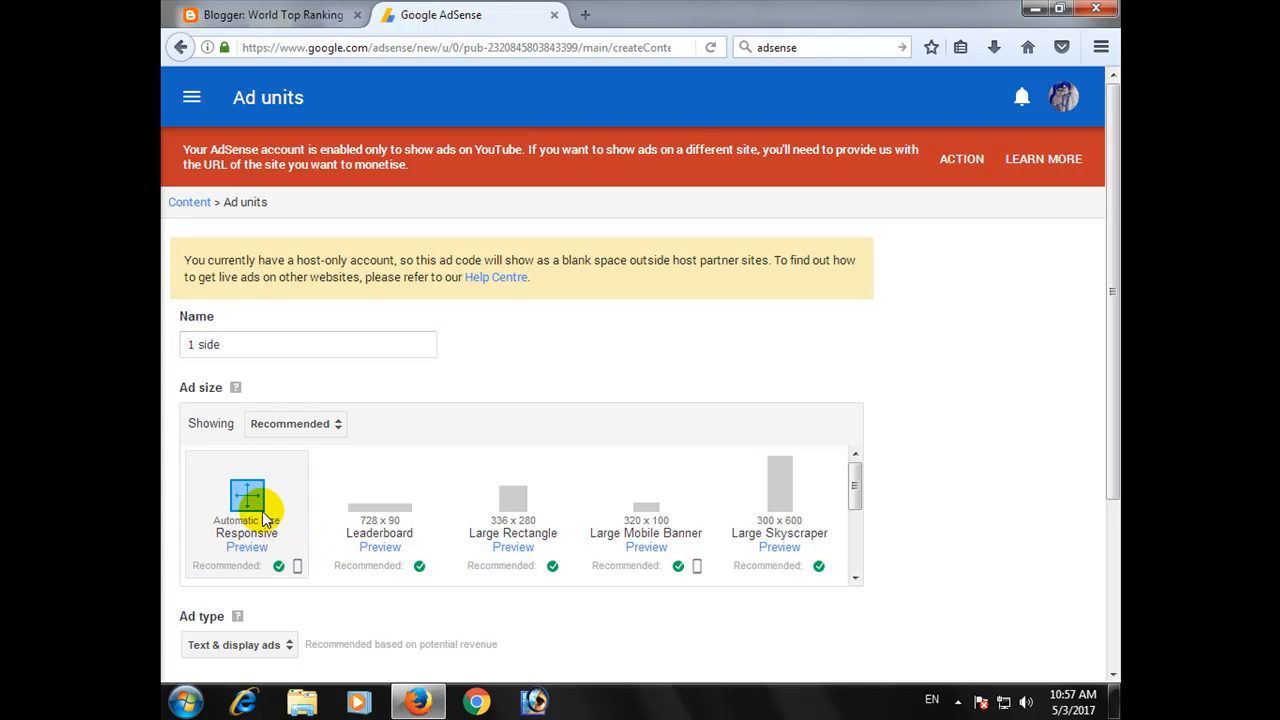
pyautogui.scroll(-2, 322, 546)
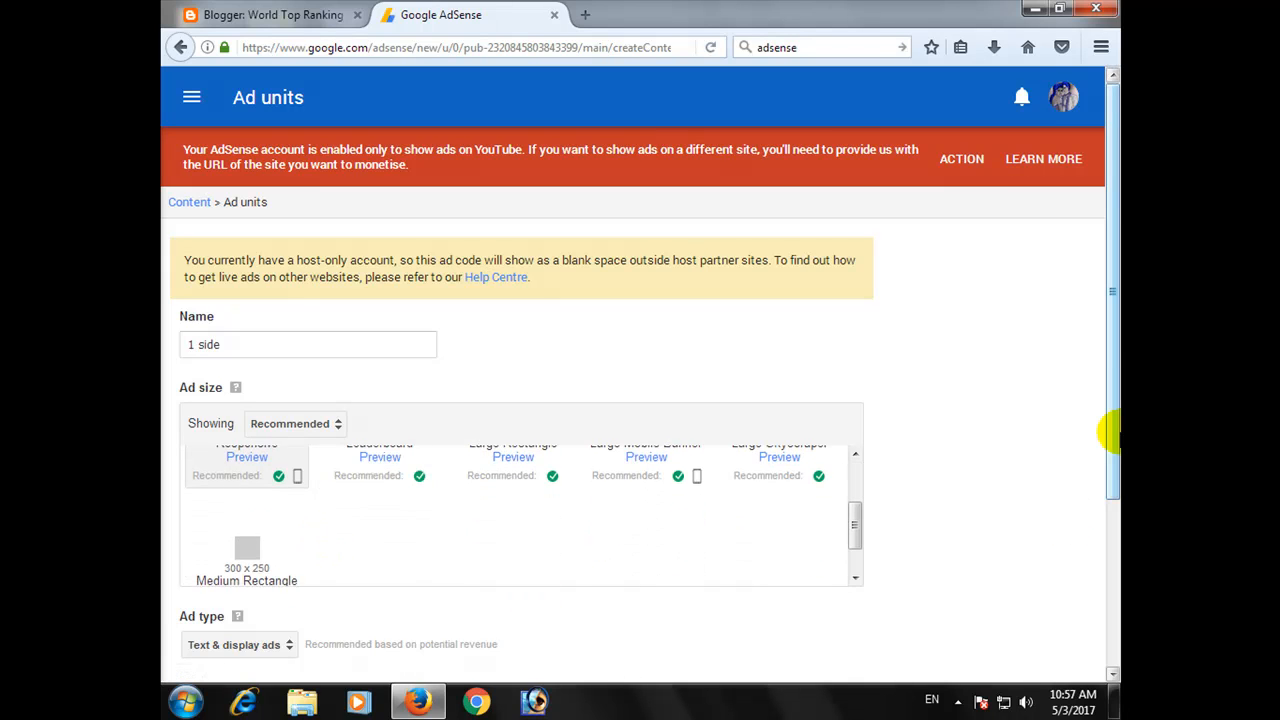
pyautogui.moveTo(1103, 349); pyautogui.dragTo(1103, 486)
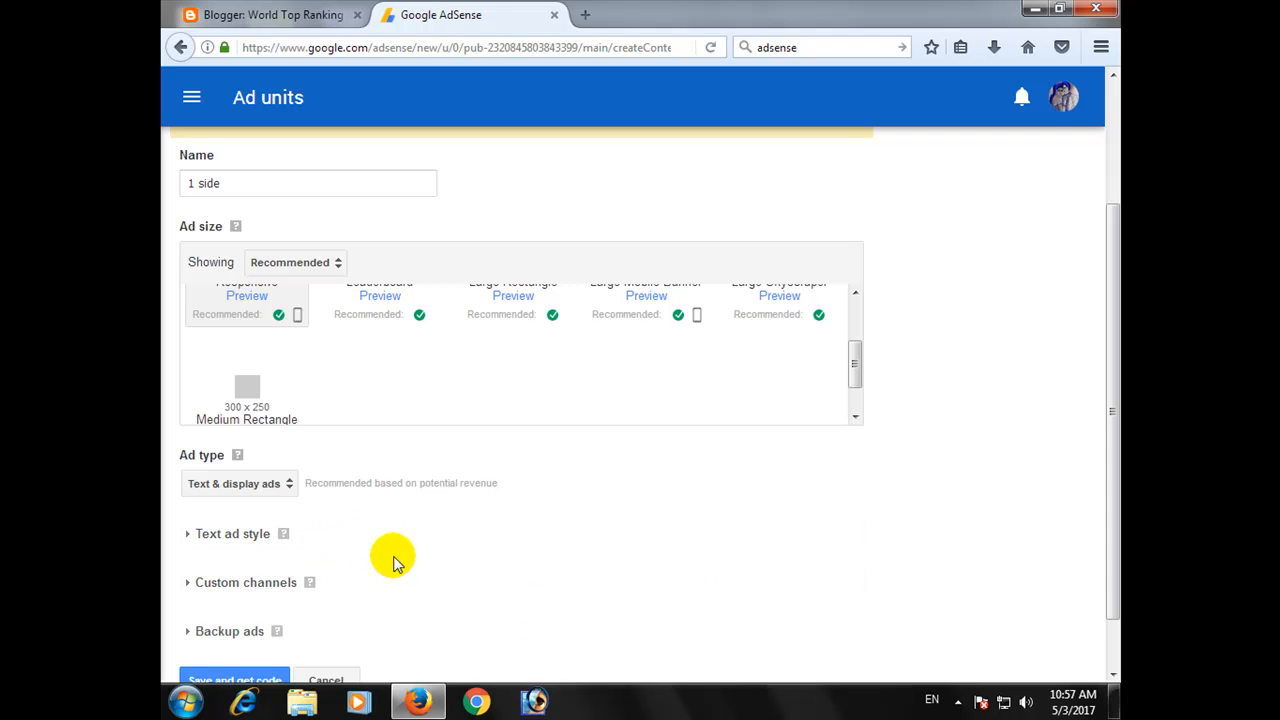
pyautogui.scroll(2, 237, 323)
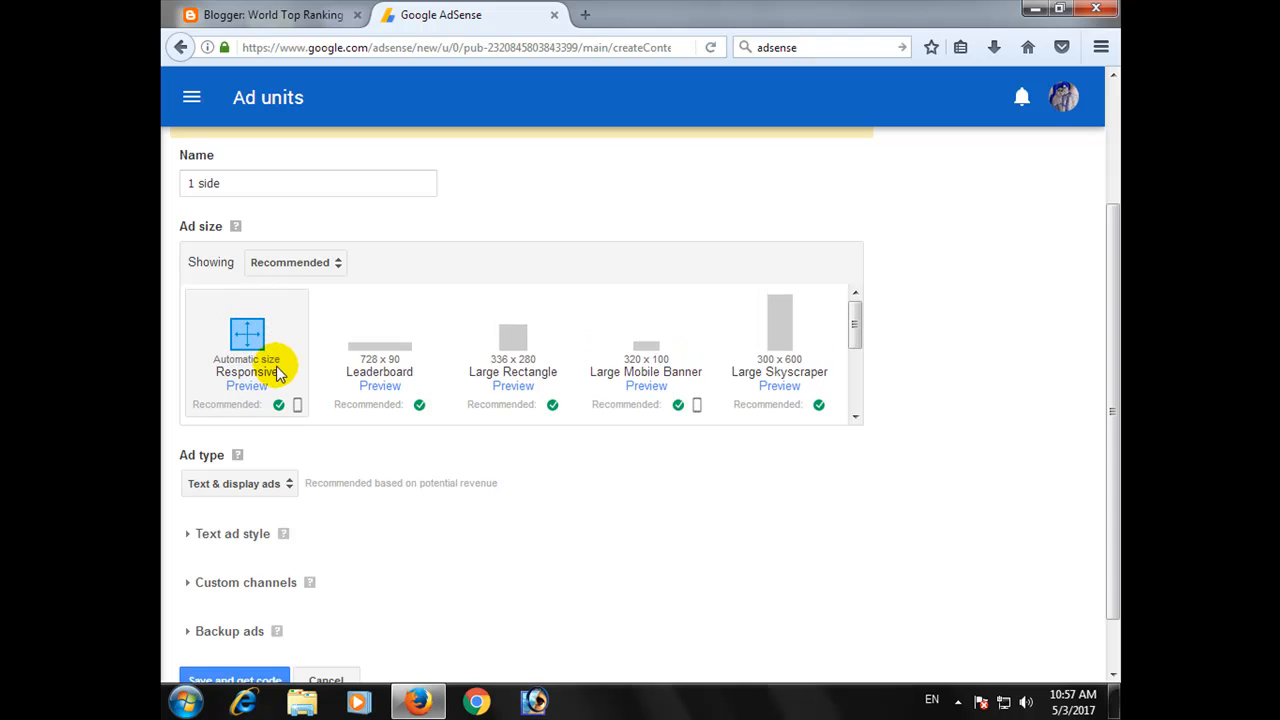
pyautogui.scroll(-1, 287, 591)
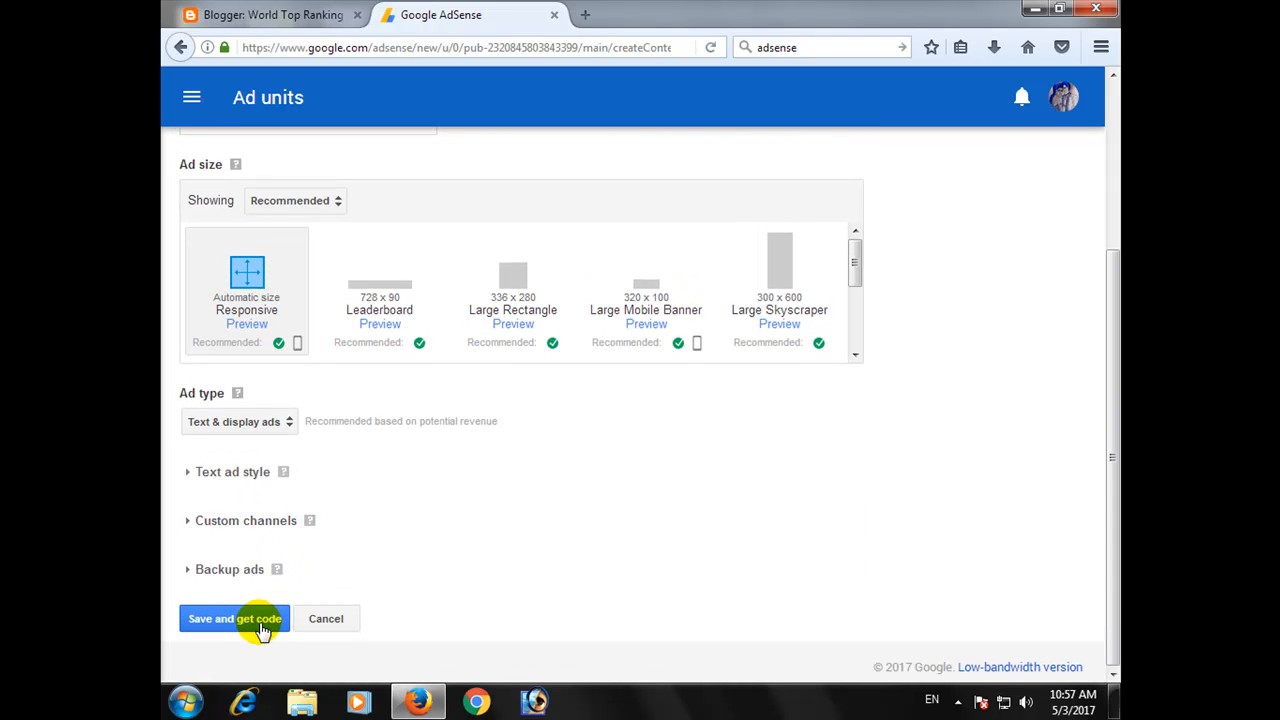
pyautogui.click(260, 626)
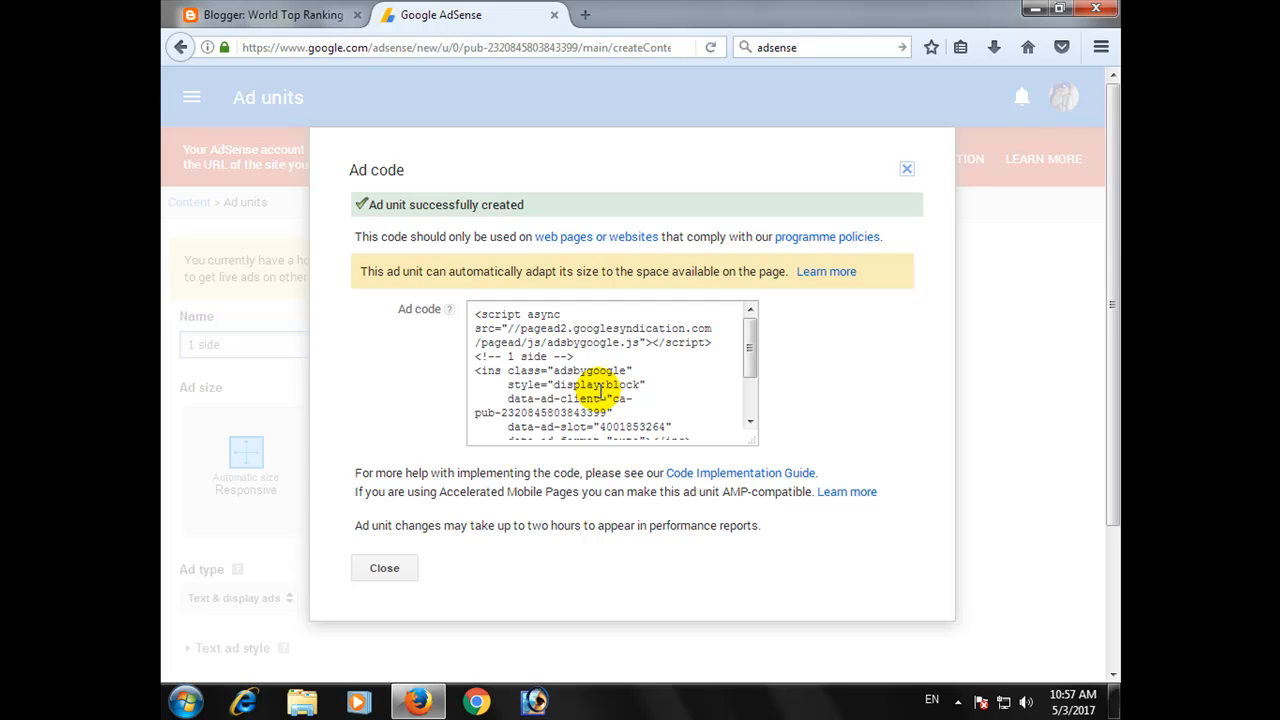
# Copy the entire ad code of the new ad unit and close the ad code dialog.
pyautogui.click(542, 330)
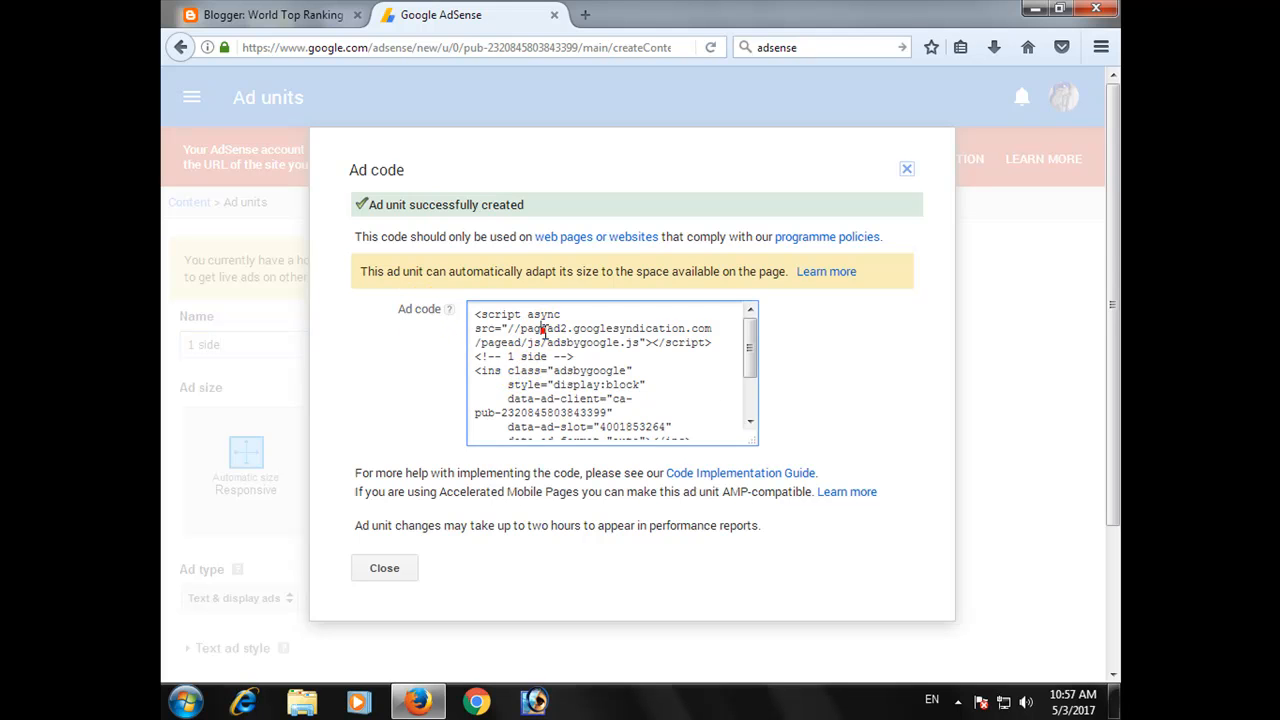
pyautogui.click(580, 348)
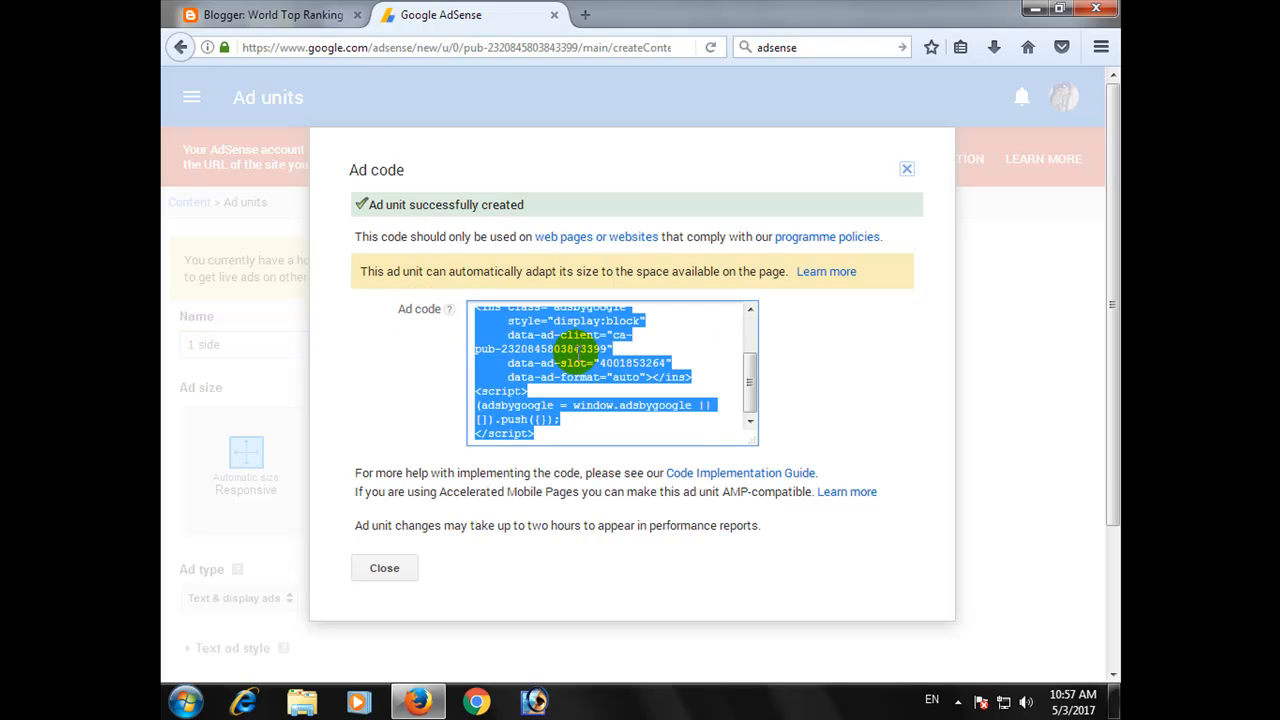
pyautogui.click(402, 565)
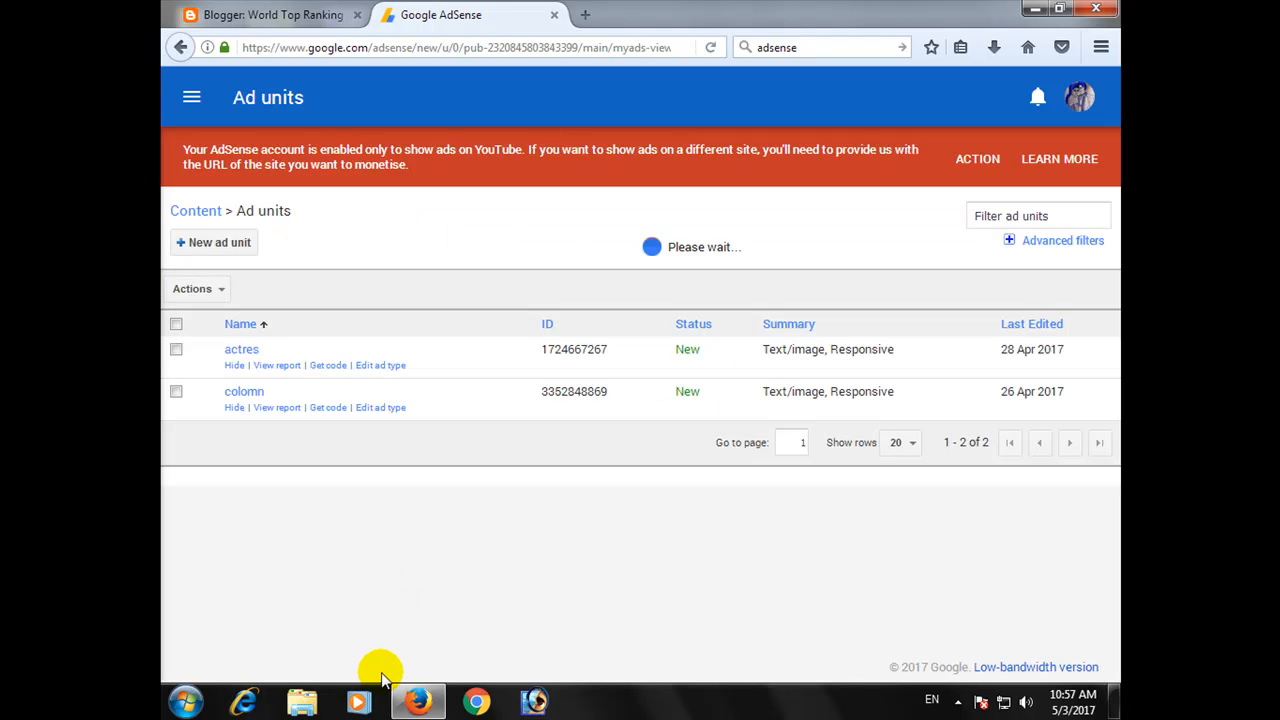
# Return to the Blogger posts list, discarding the unsaved Earnings changes, and edit the post "Nokia 8 released Android Smartphone Launched".
pyautogui.click(285, 13)
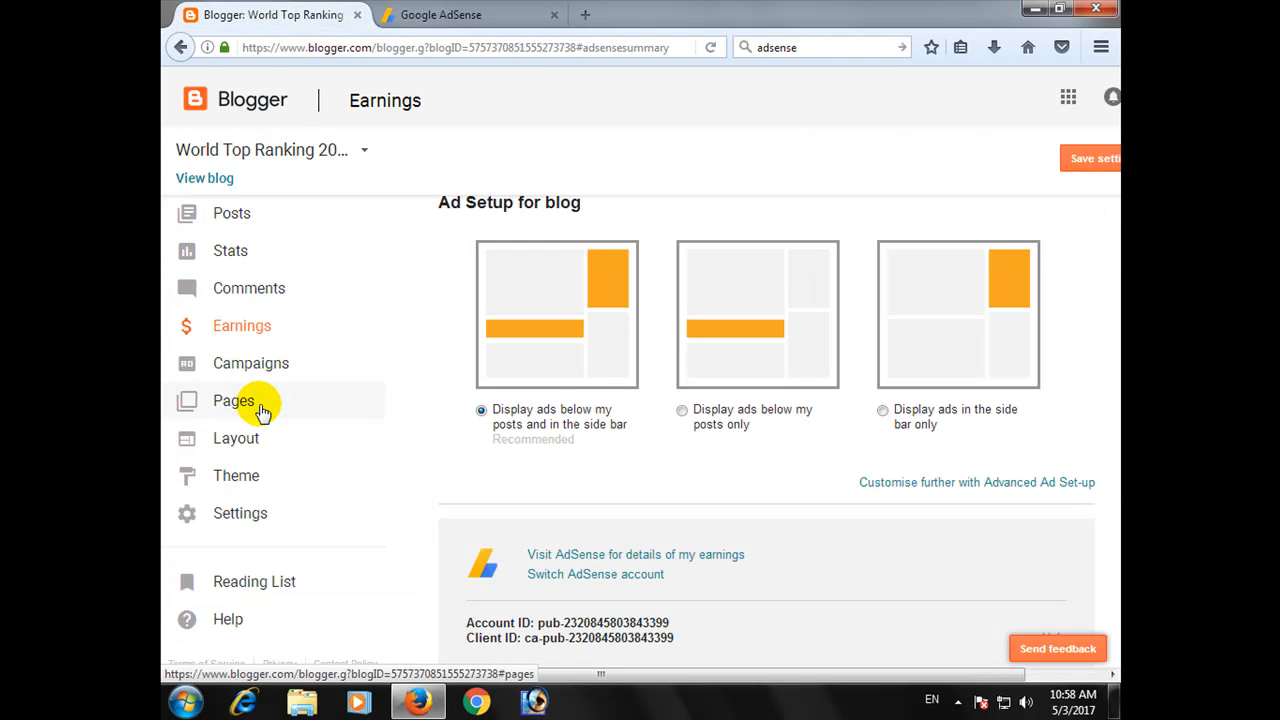
pyautogui.click(270, 226)
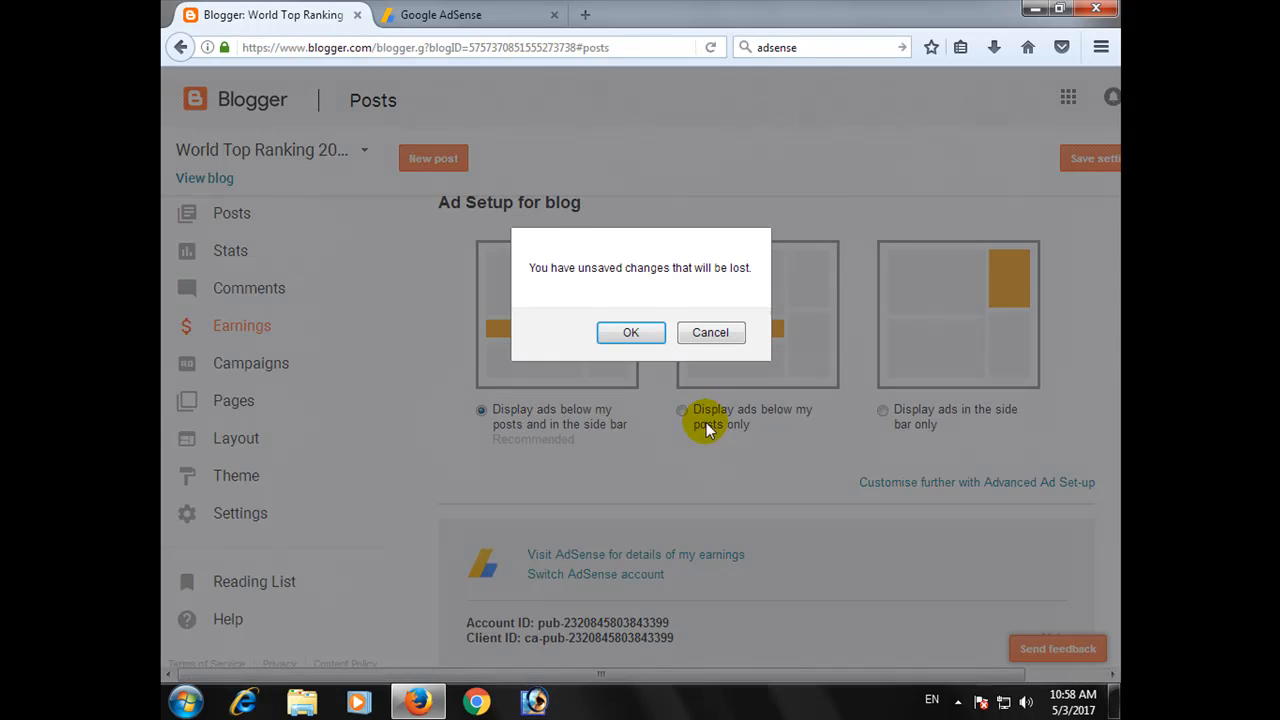
pyautogui.click(629, 332)
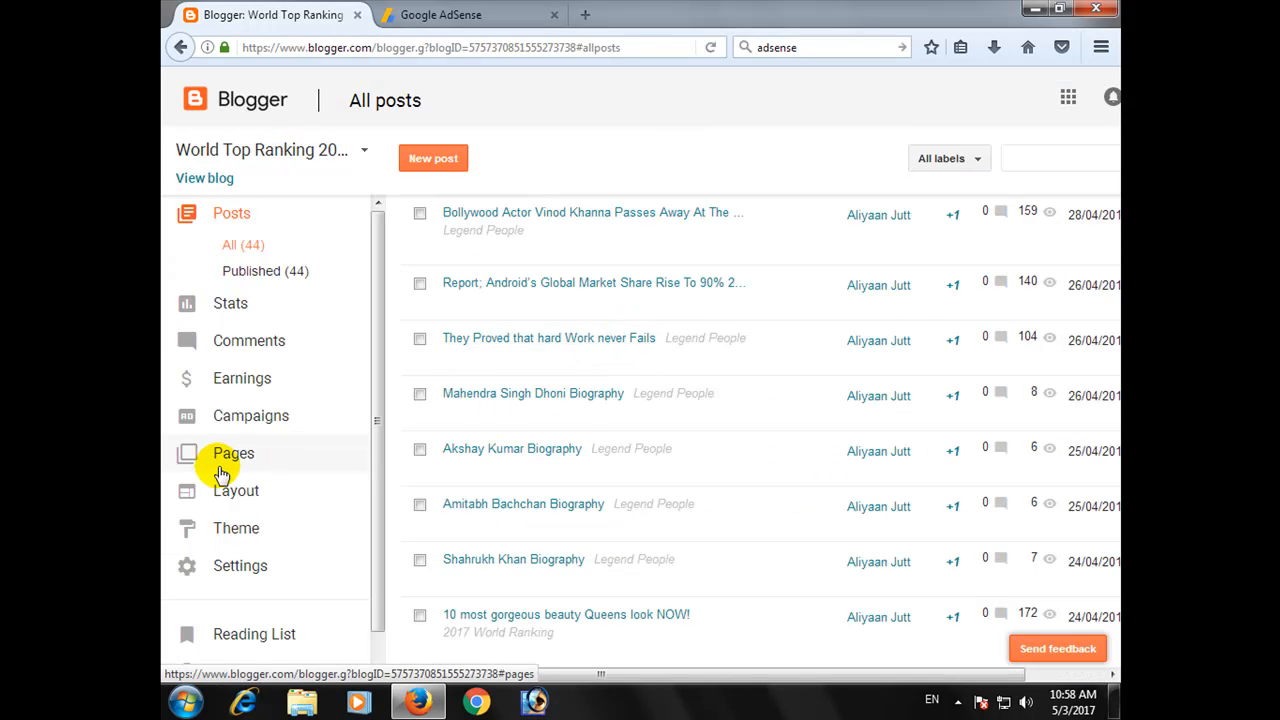
pyautogui.scroll(2, 404, 375)
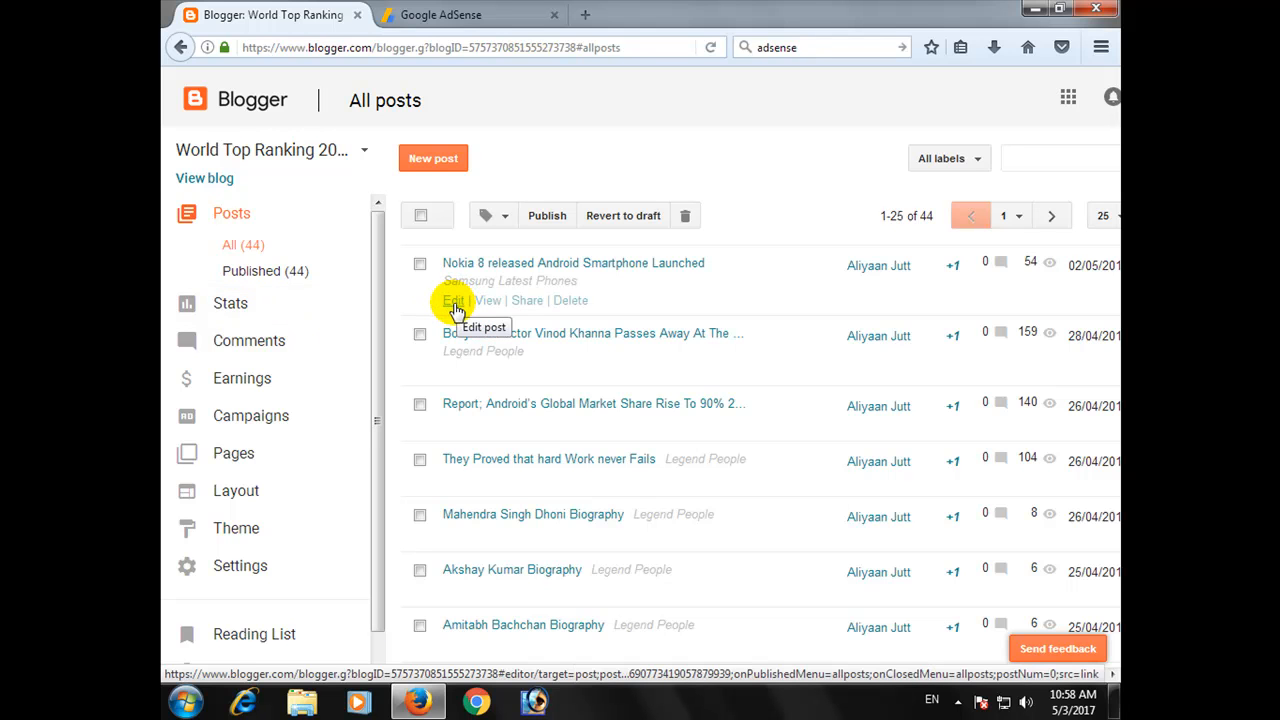
pyautogui.click(455, 302)
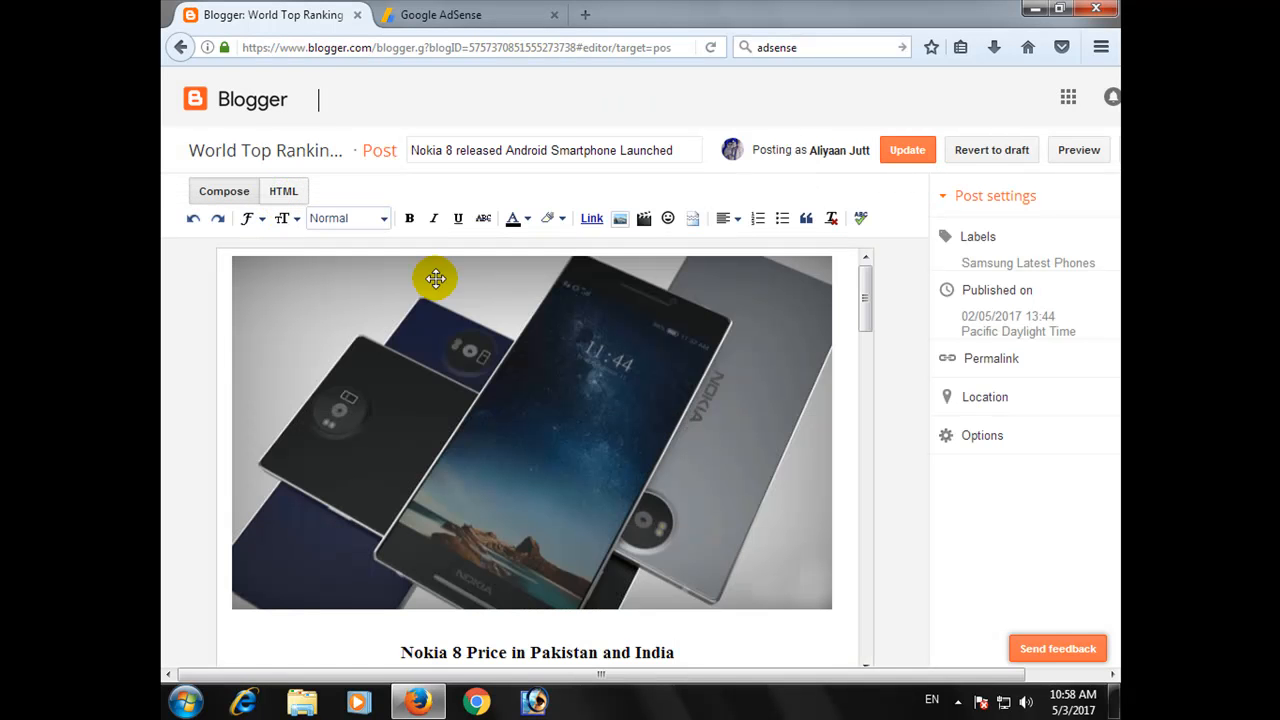
# Look through the Nokia 8 post's content and switch the editor to its HTML source.
pyautogui.scroll(-5, 471, 357)
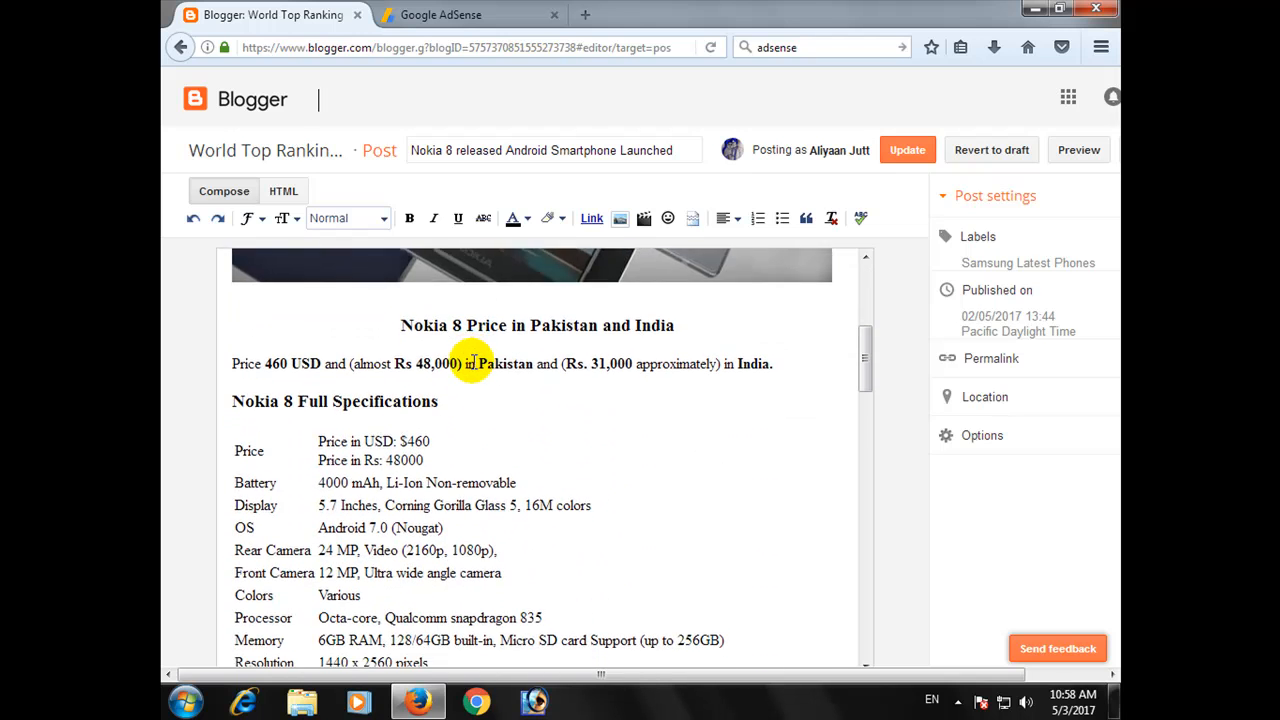
pyautogui.scroll(-6, 471, 357)
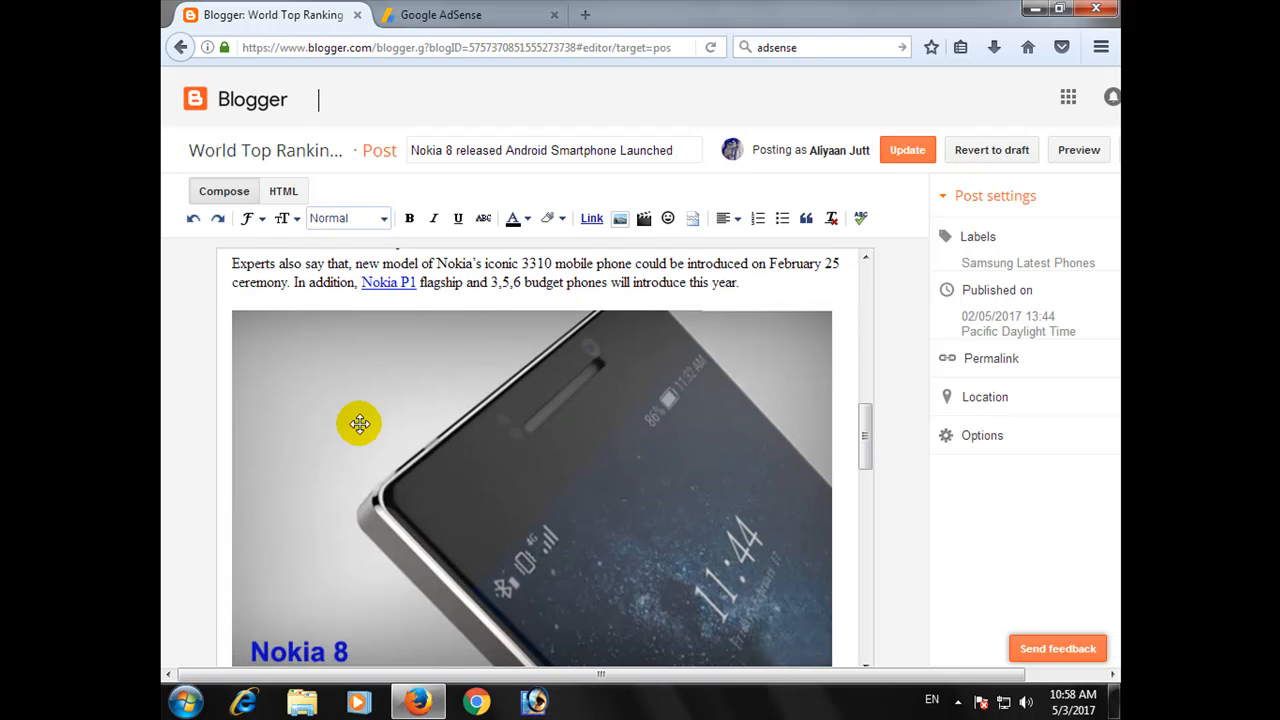
pyautogui.scroll(3, 340, 358)
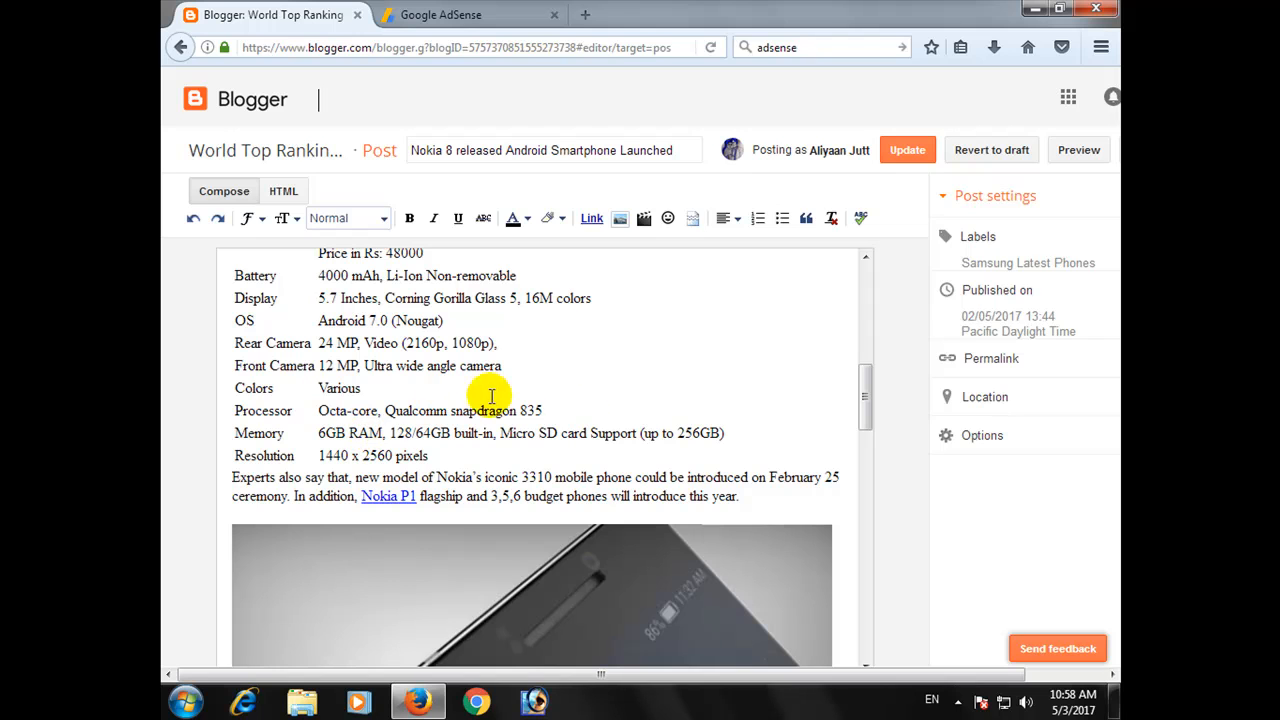
pyautogui.scroll(2, 500, 330)
pyautogui.click(285, 192)
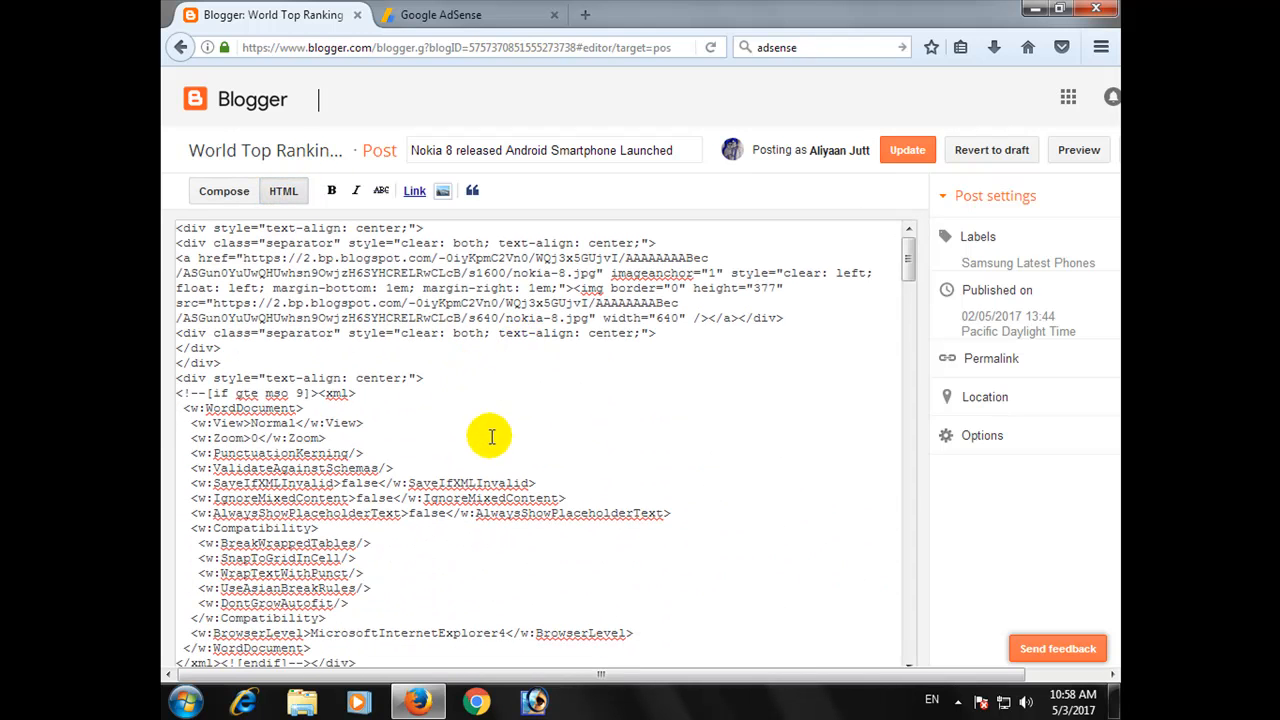
# Paste the ad code on the empty line above the closing div before the "Nokia 8 Price in Pakistan and India" heading.
pyautogui.scroll(-2, 470, 400)
pyautogui.scroll(2, 492, 440)
pyautogui.scroll(-10, 492, 440)
pyautogui.scroll(2, 492, 440)
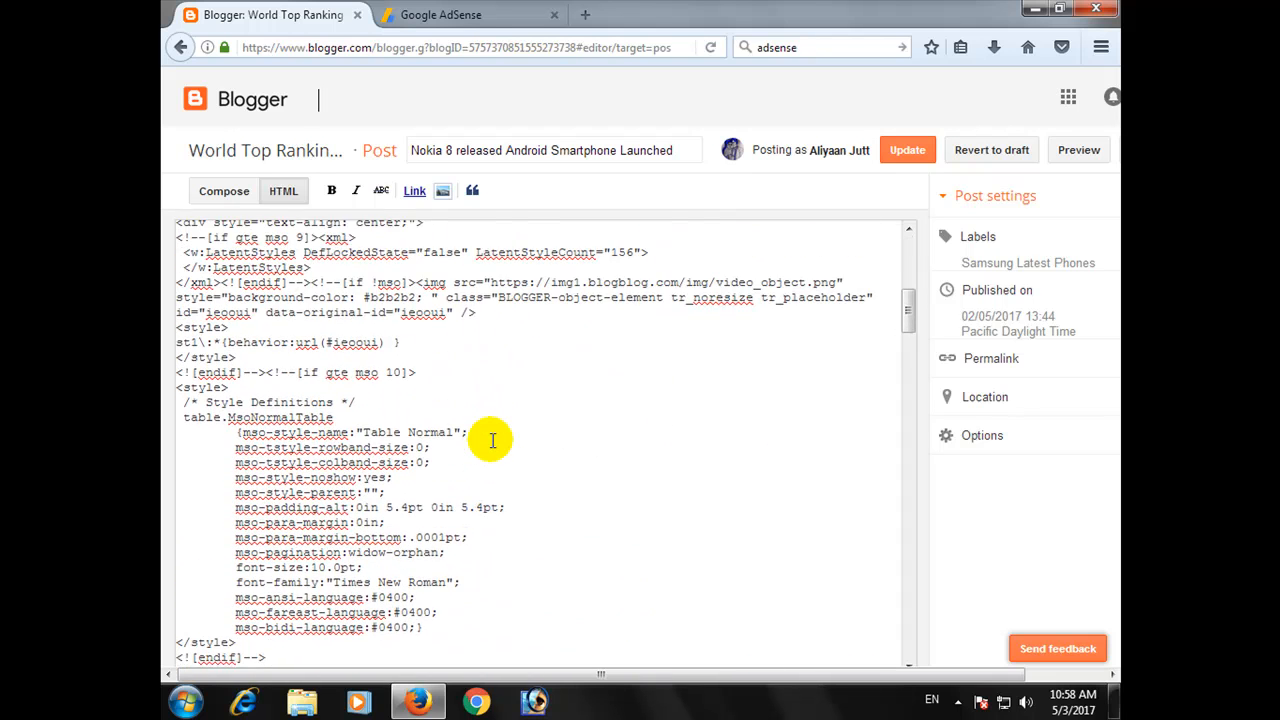
pyautogui.scroll(-6, 492, 440)
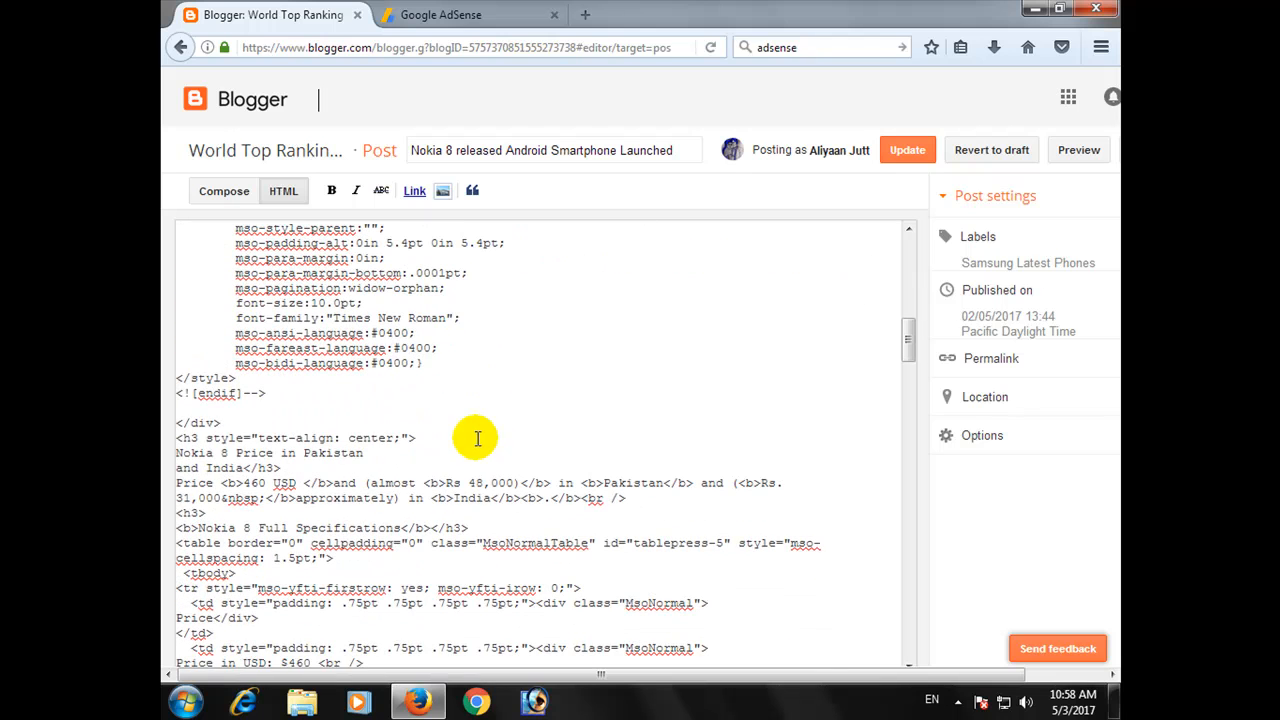
pyautogui.click(195, 408)
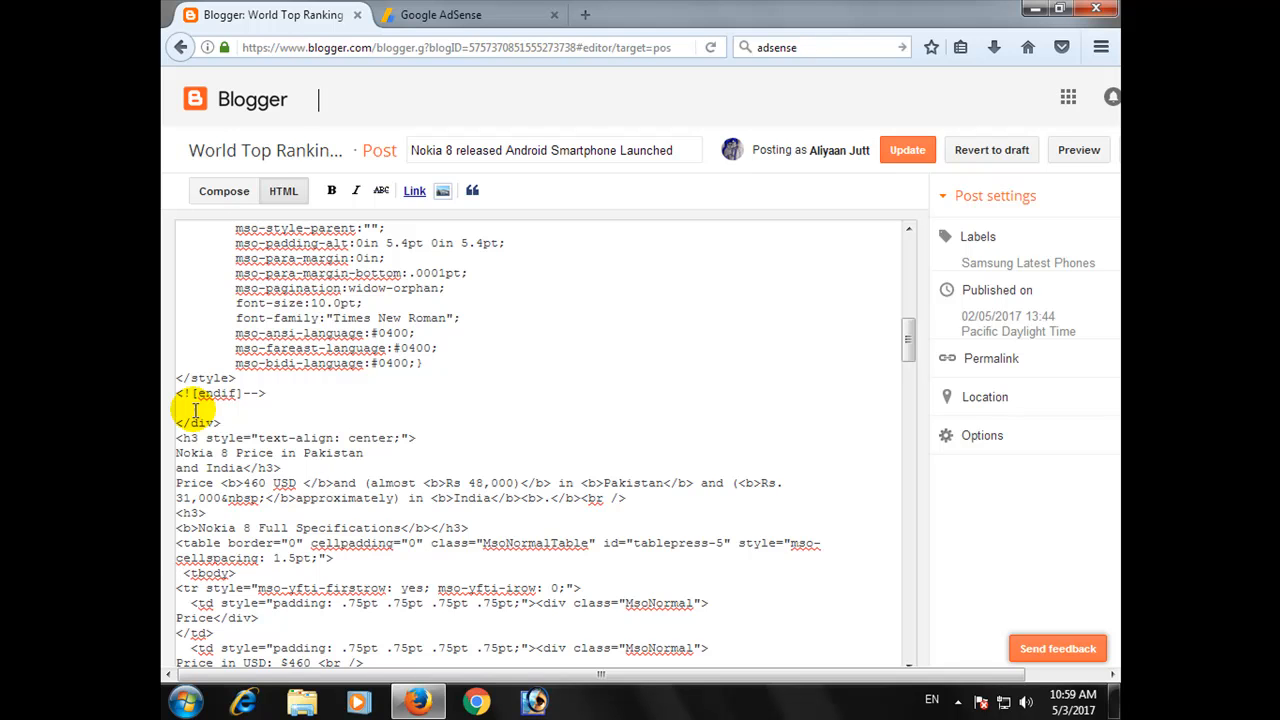
pyautogui.hotkey('ctrl', 'v')
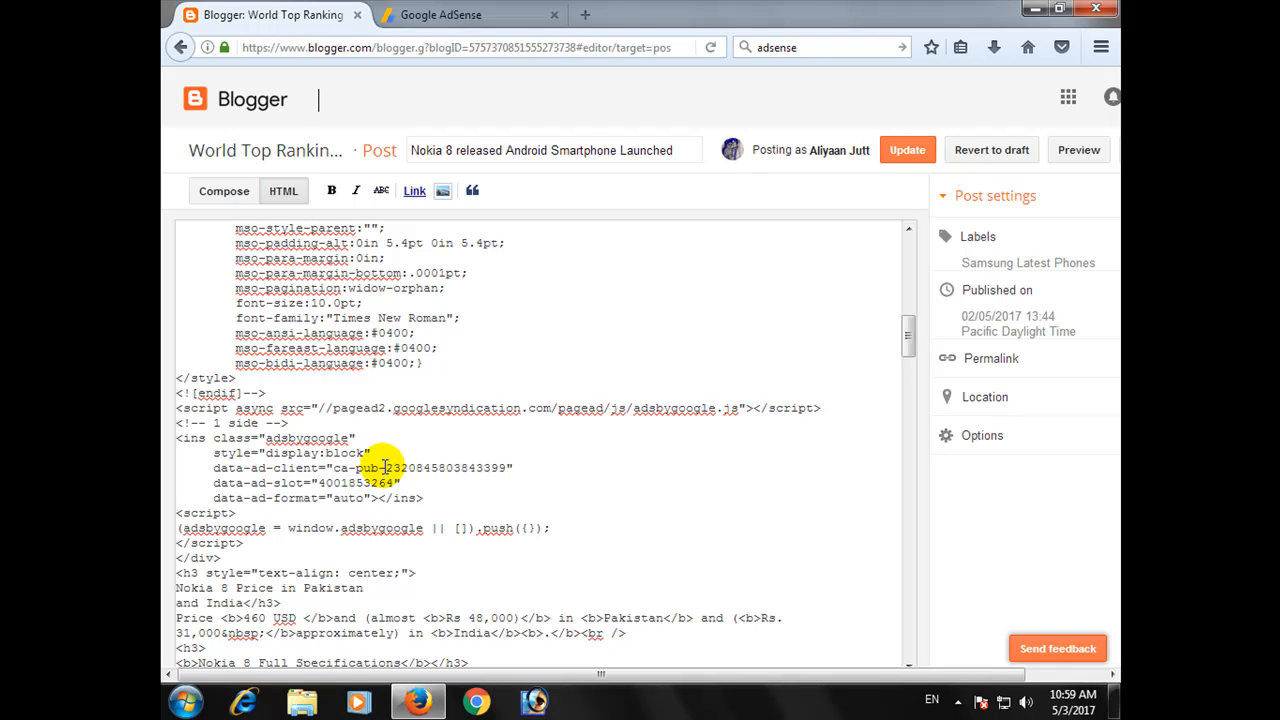
# Remove the "ca-pub-" prefix and the data-ad-slot attribute from the pasted ad code, and update the post from Compose view.
pyautogui.moveTo(385, 467); pyautogui.dragTo(320, 466)
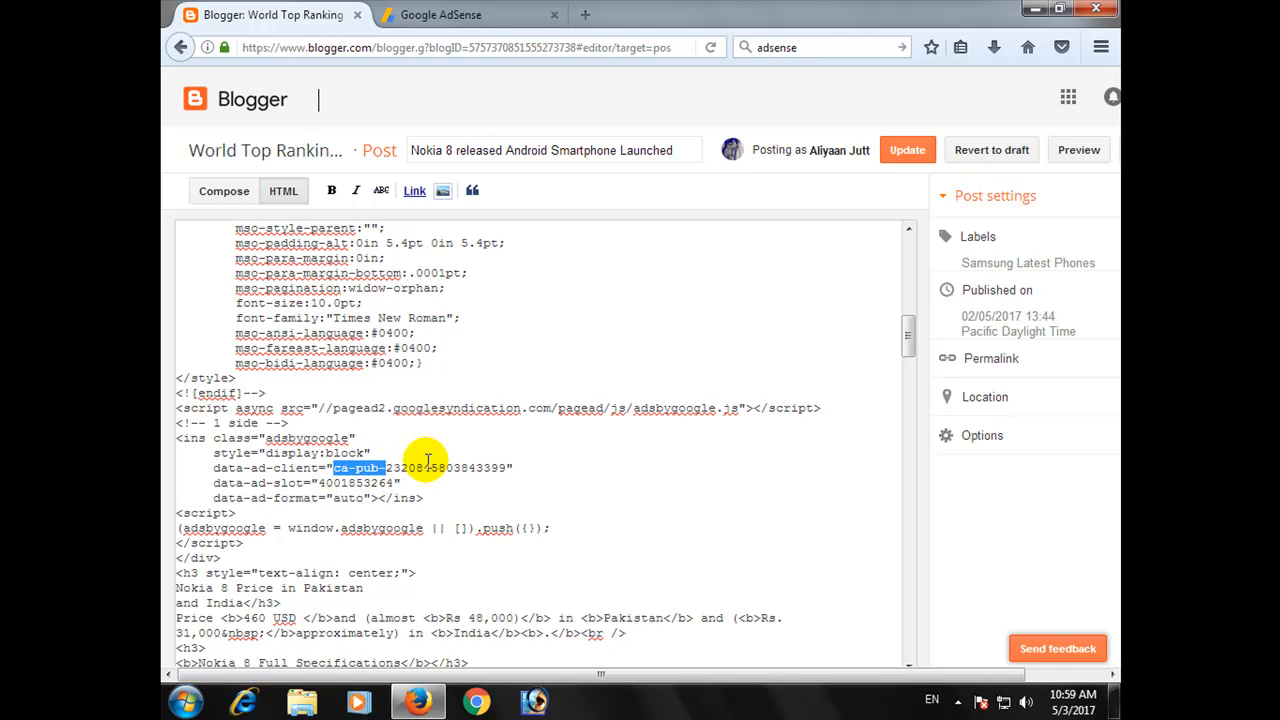
pyautogui.press('BackSpace')
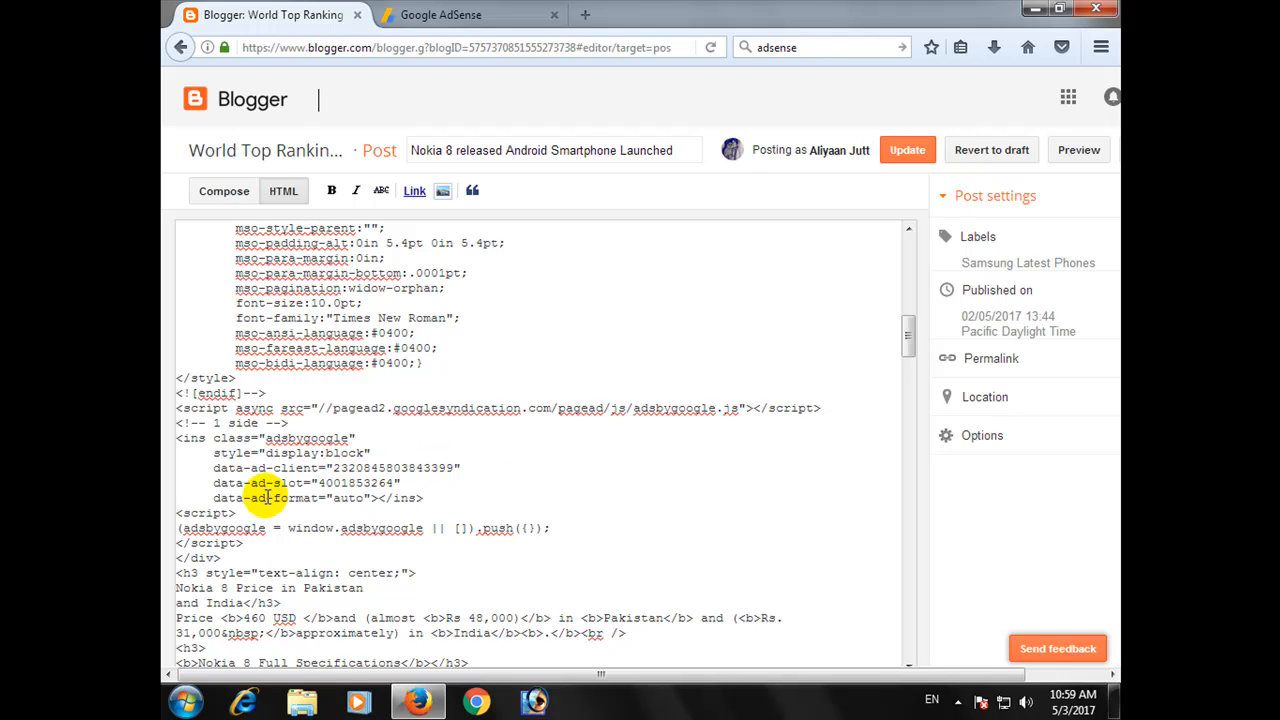
pyautogui.moveTo(400, 482); pyautogui.dragTo(213, 485)
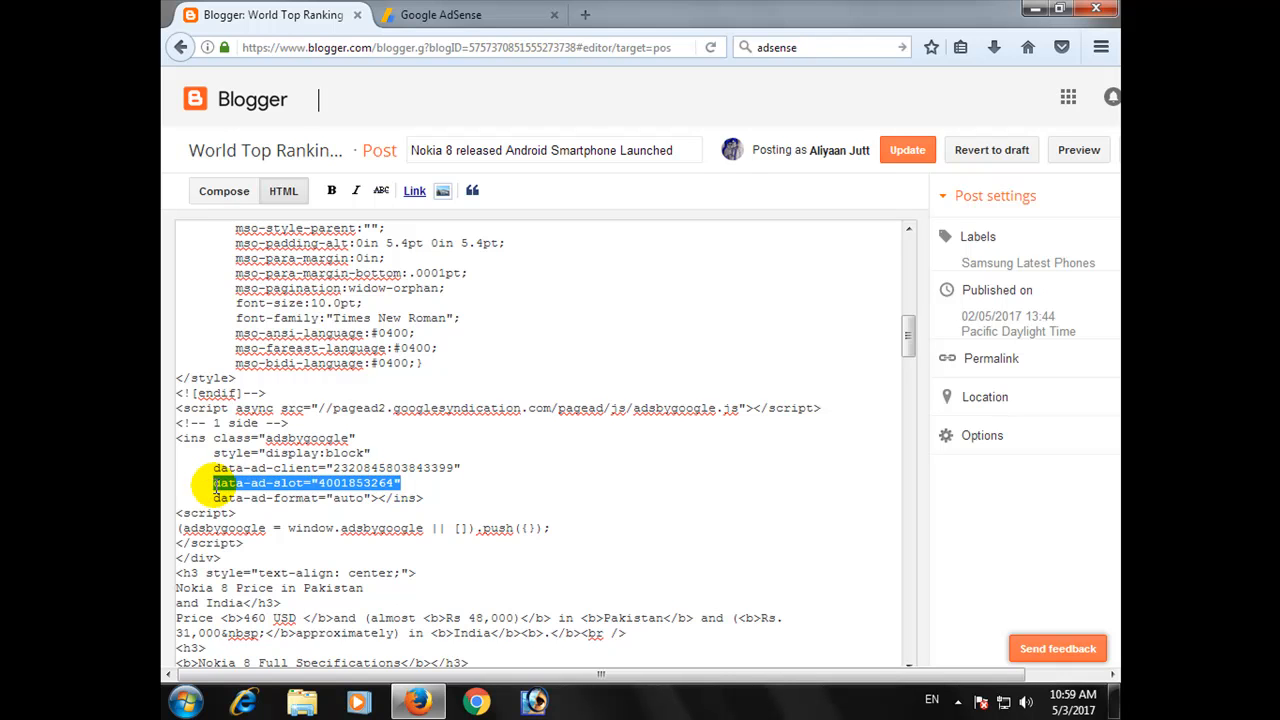
pyautogui.press('Delete')
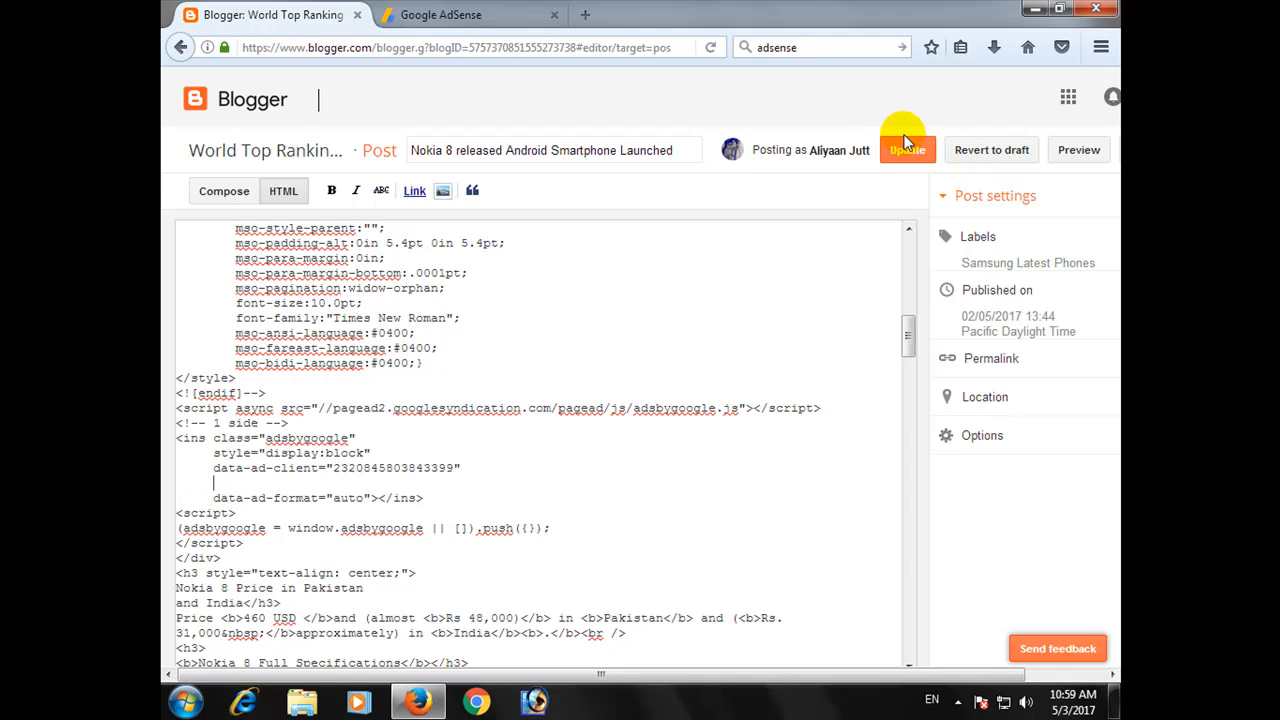
pyautogui.click(222, 192)
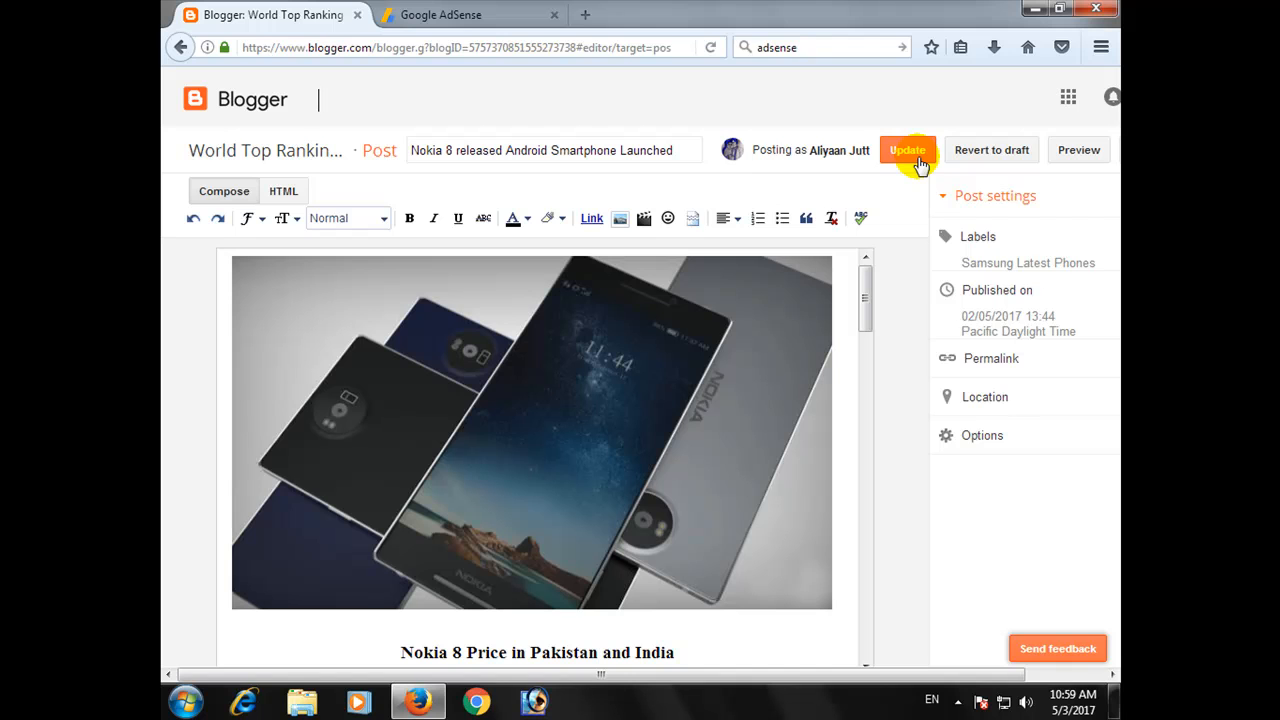
pyautogui.click(913, 153)
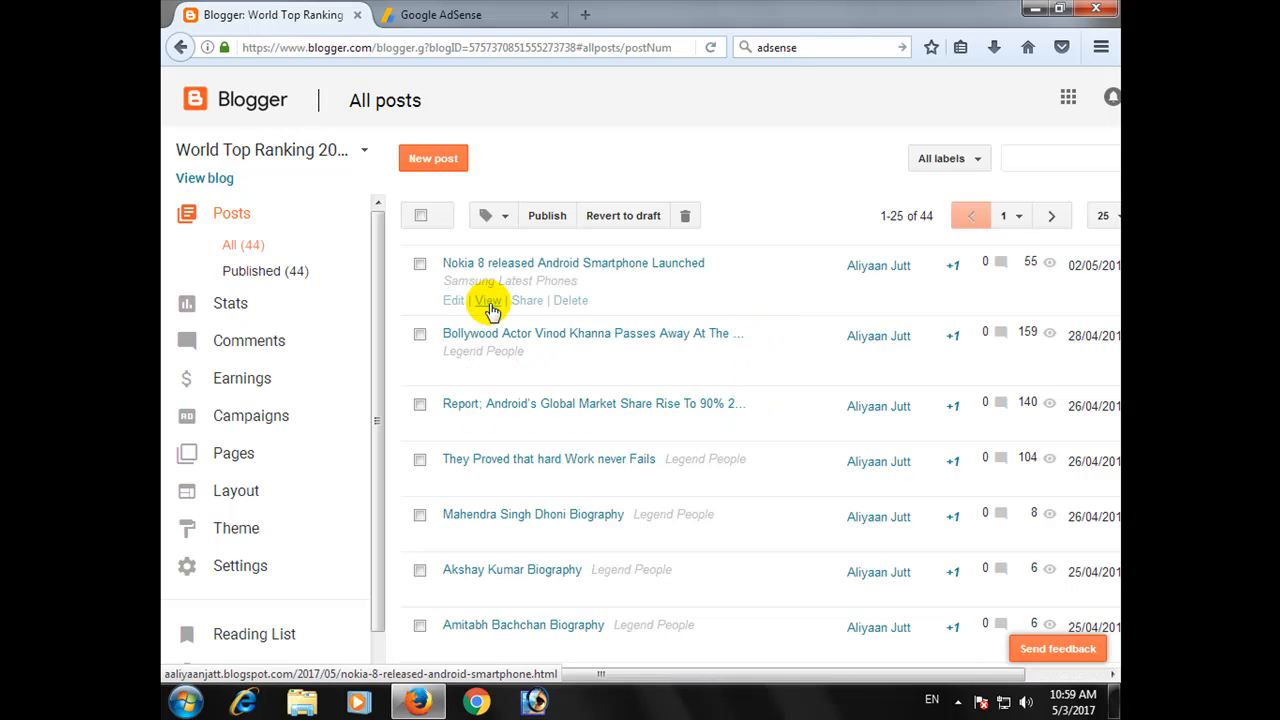
# View the published Nokia 8 post and examine the ad placement throughout its content and sidebar.
pyautogui.click(490, 307)
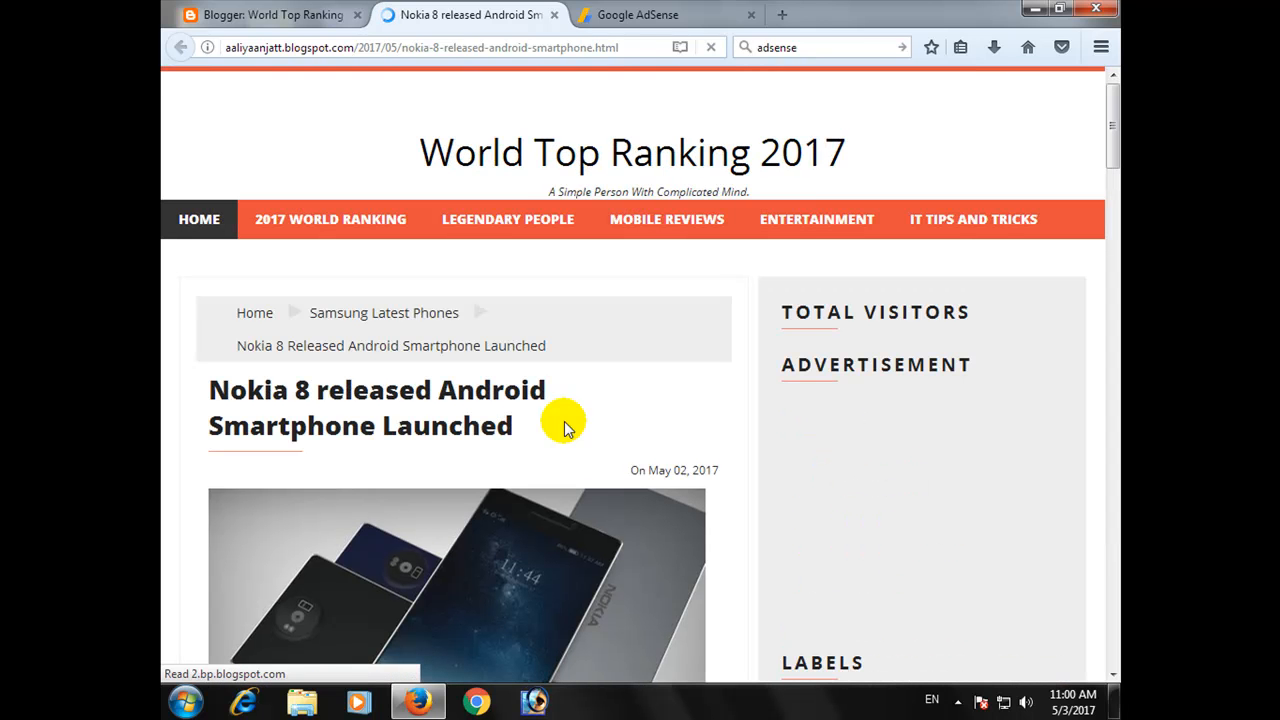
pyautogui.scroll(-5, 563, 427)
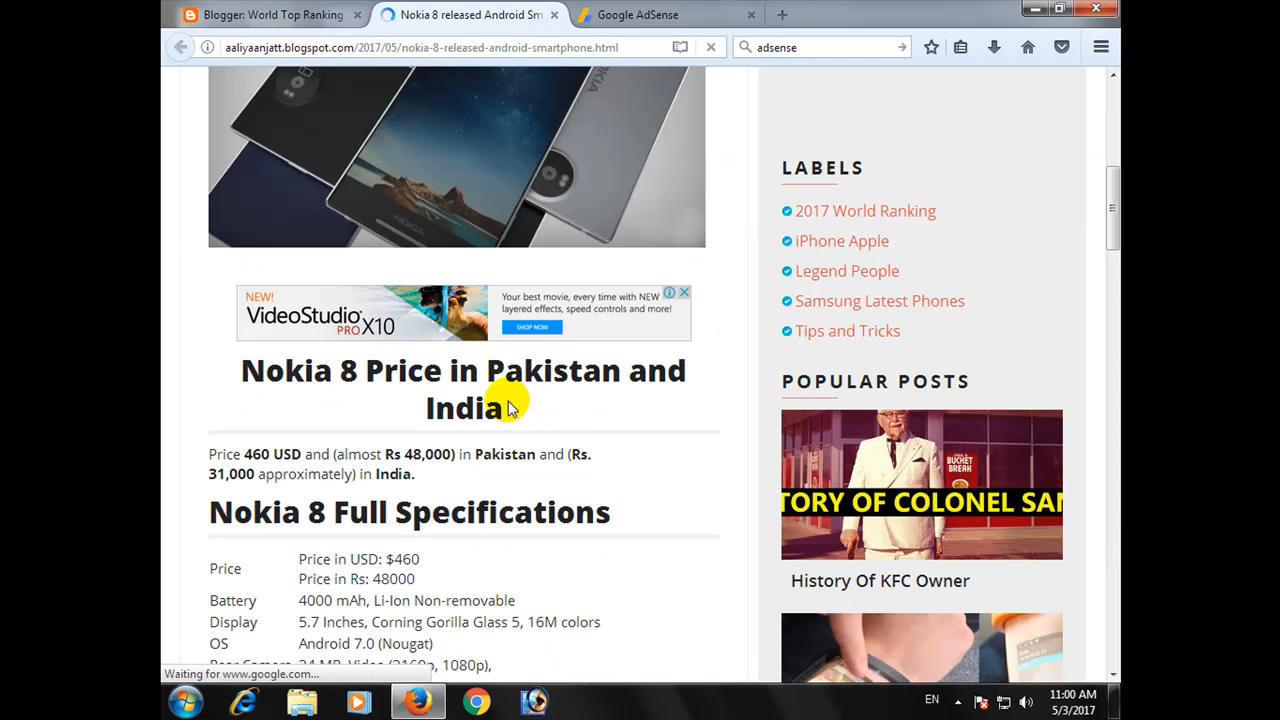
pyautogui.scroll(-6, 510, 425)
pyautogui.scroll(-2, 512, 425)
pyautogui.scroll(-2, 512, 425)
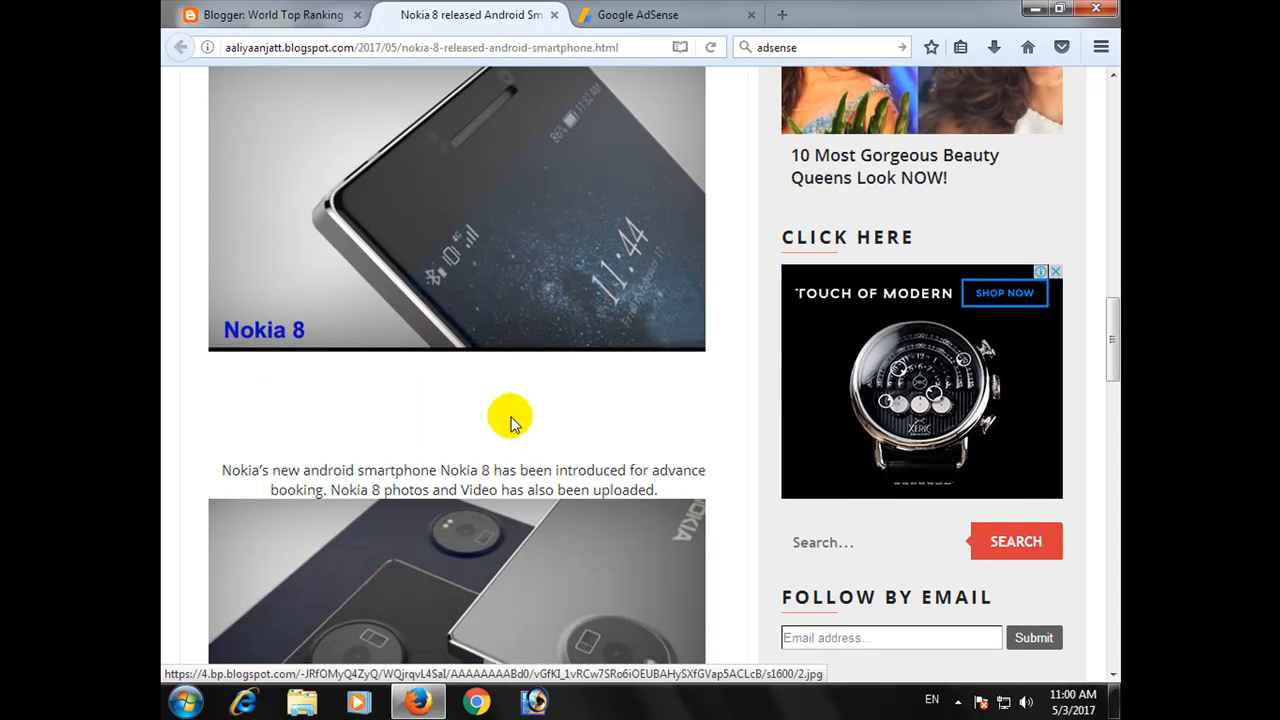
pyautogui.scroll(-8, 512, 420)
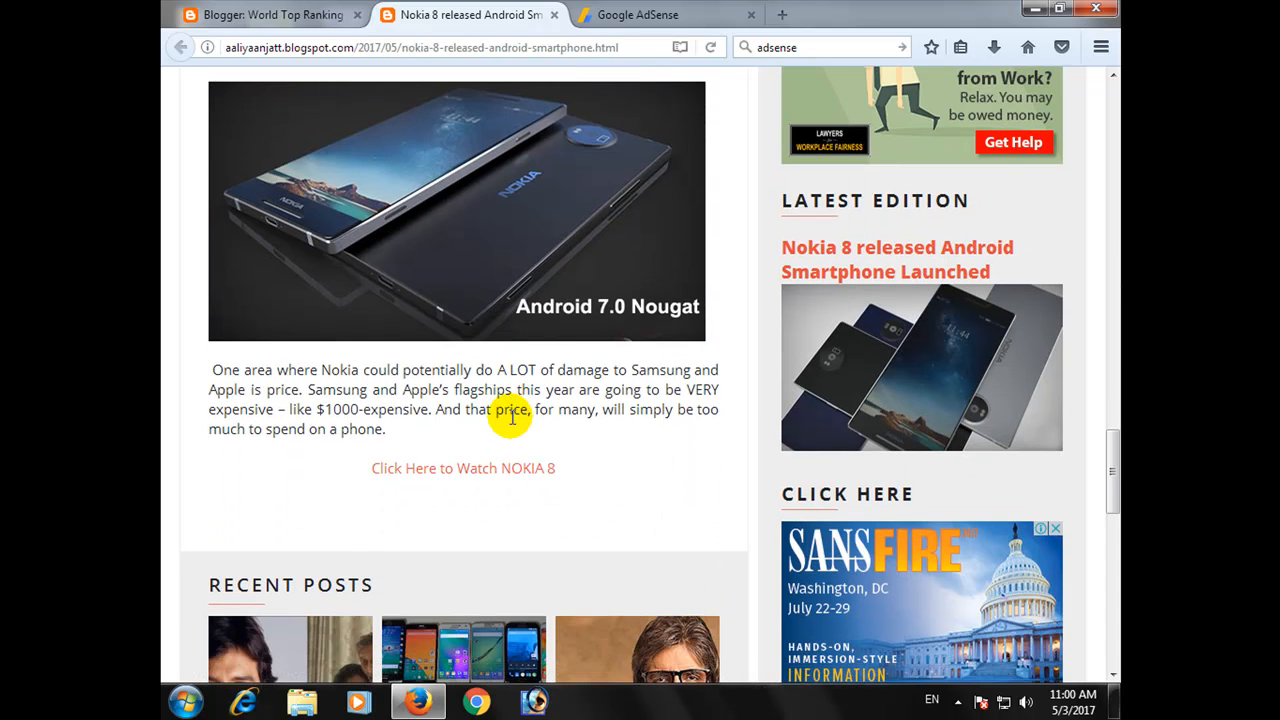
pyautogui.scroll(8, 651, 471)
pyautogui.scroll(-10, 668, 458)
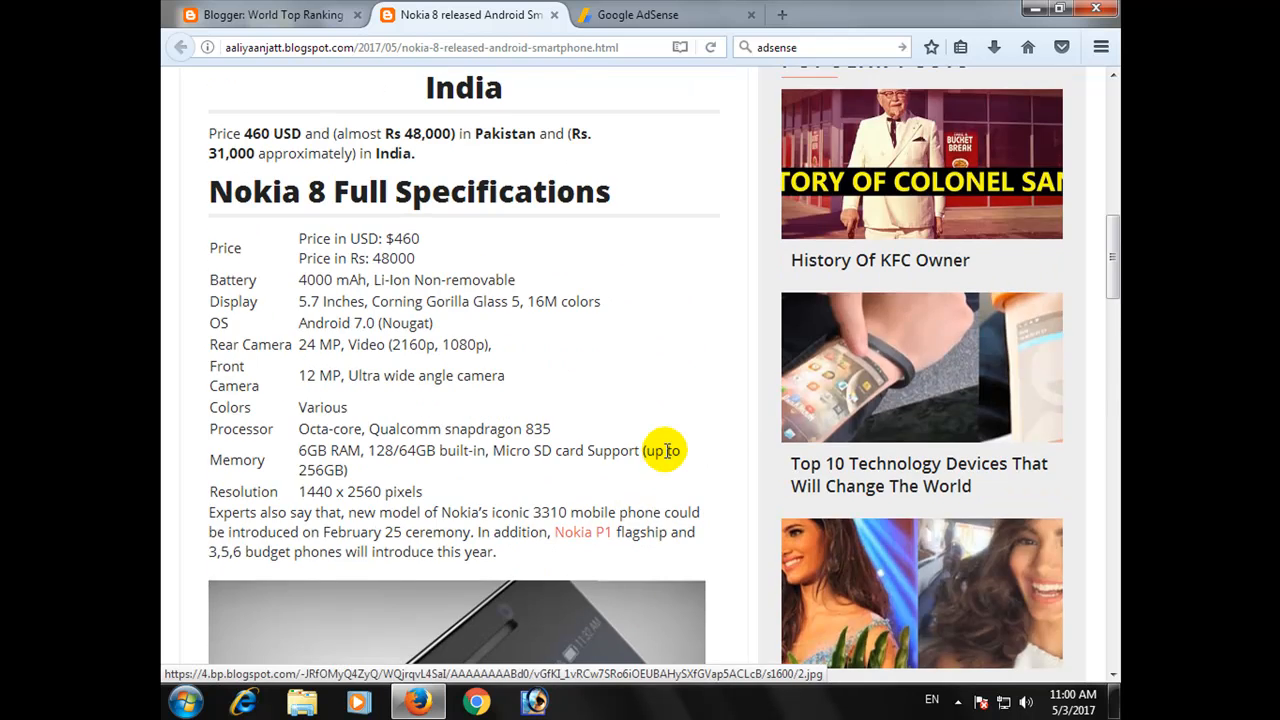
pyautogui.scroll(4, 668, 458)
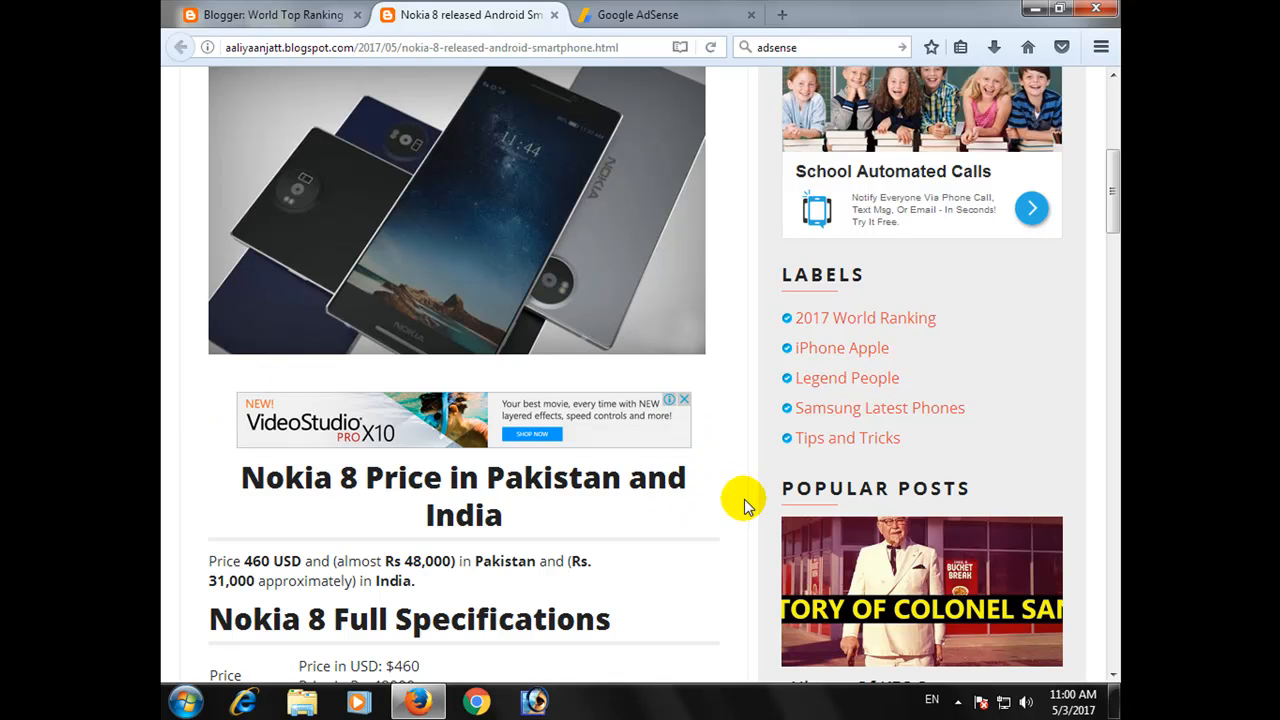
pyautogui.scroll(6, 745, 505)
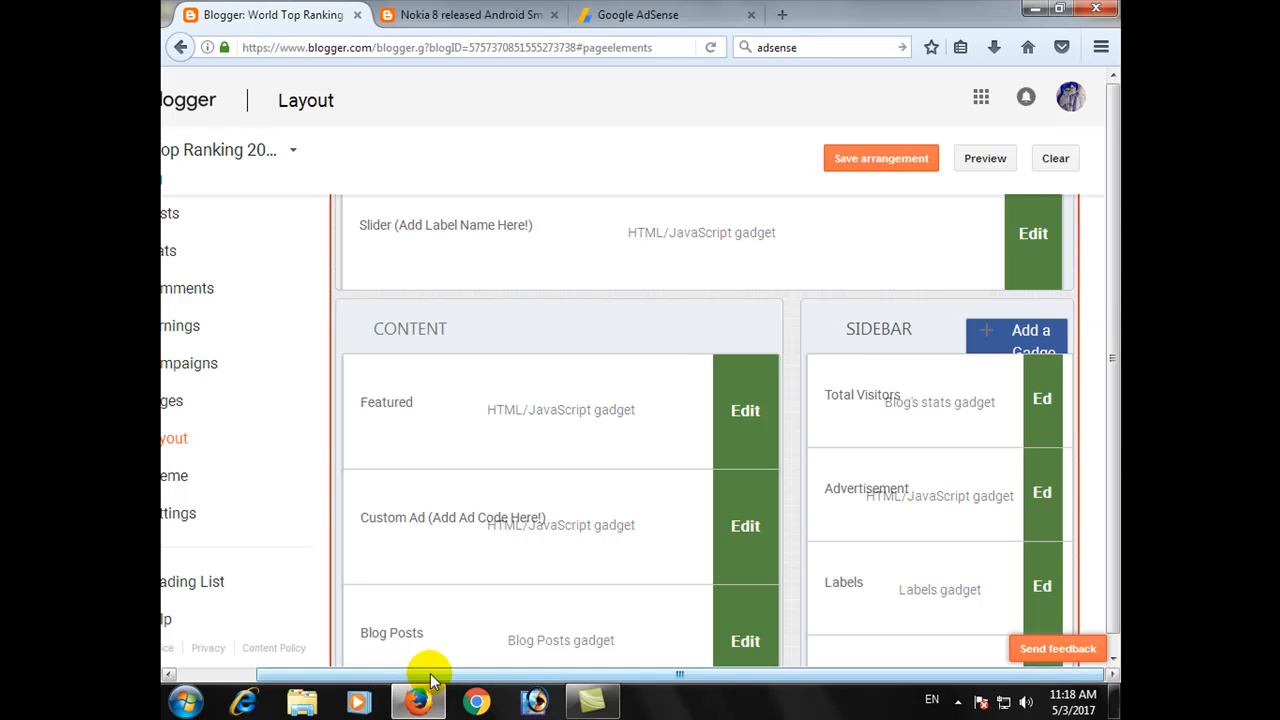
# Add a new HTML/JavaScript gadget to the sidebar section of the blog layout.
pyautogui.moveTo(427, 674); pyautogui.dragTo(270, 678)
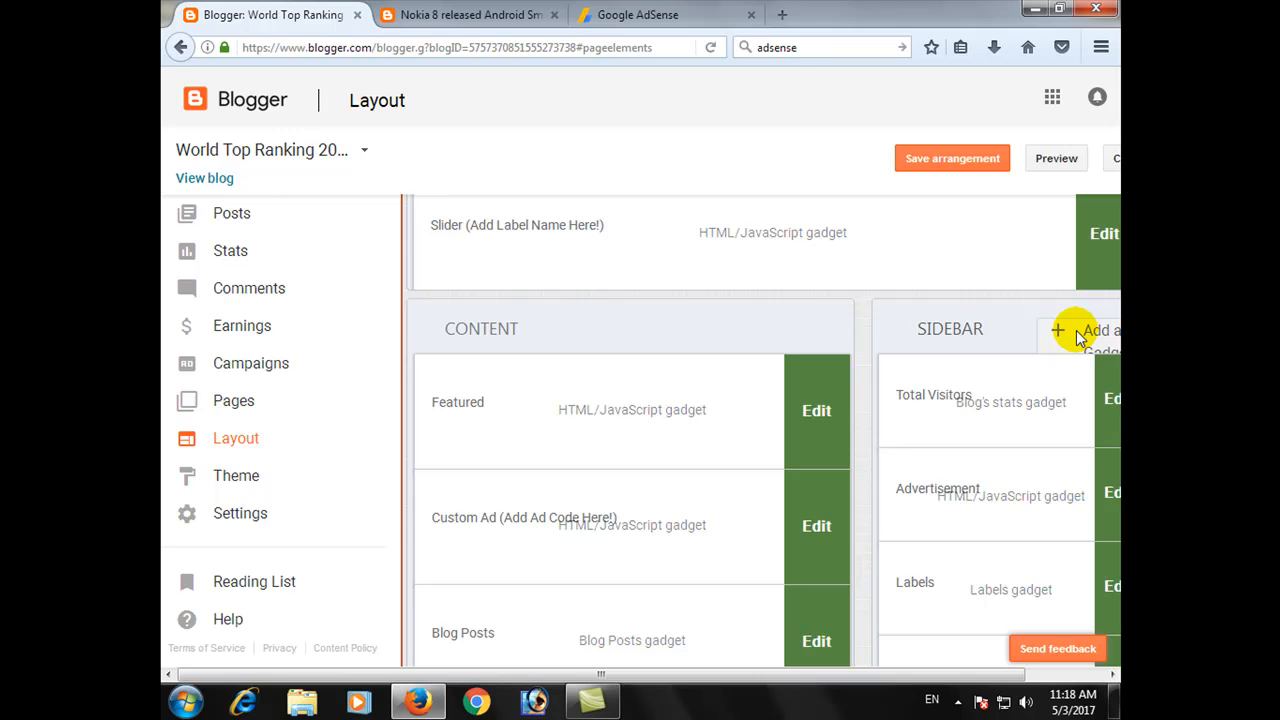
pyautogui.moveTo(819, 677); pyautogui.dragTo(925, 677)
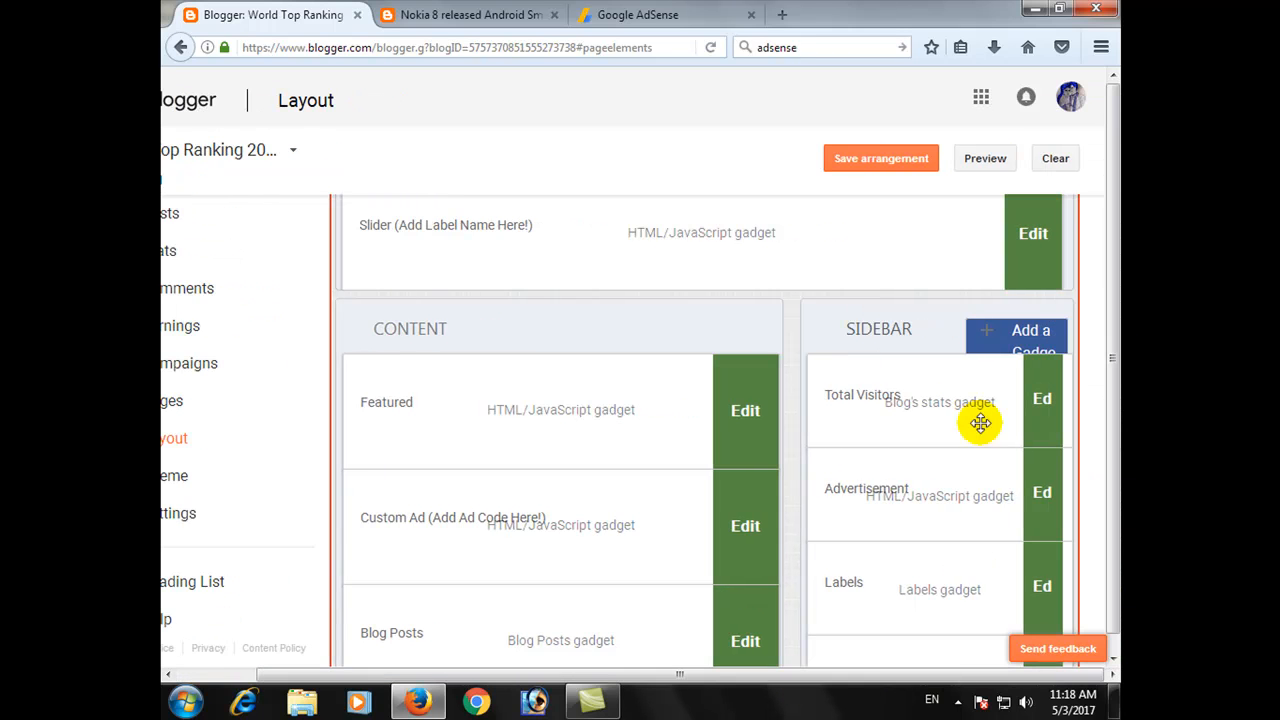
pyautogui.click(1018, 342)
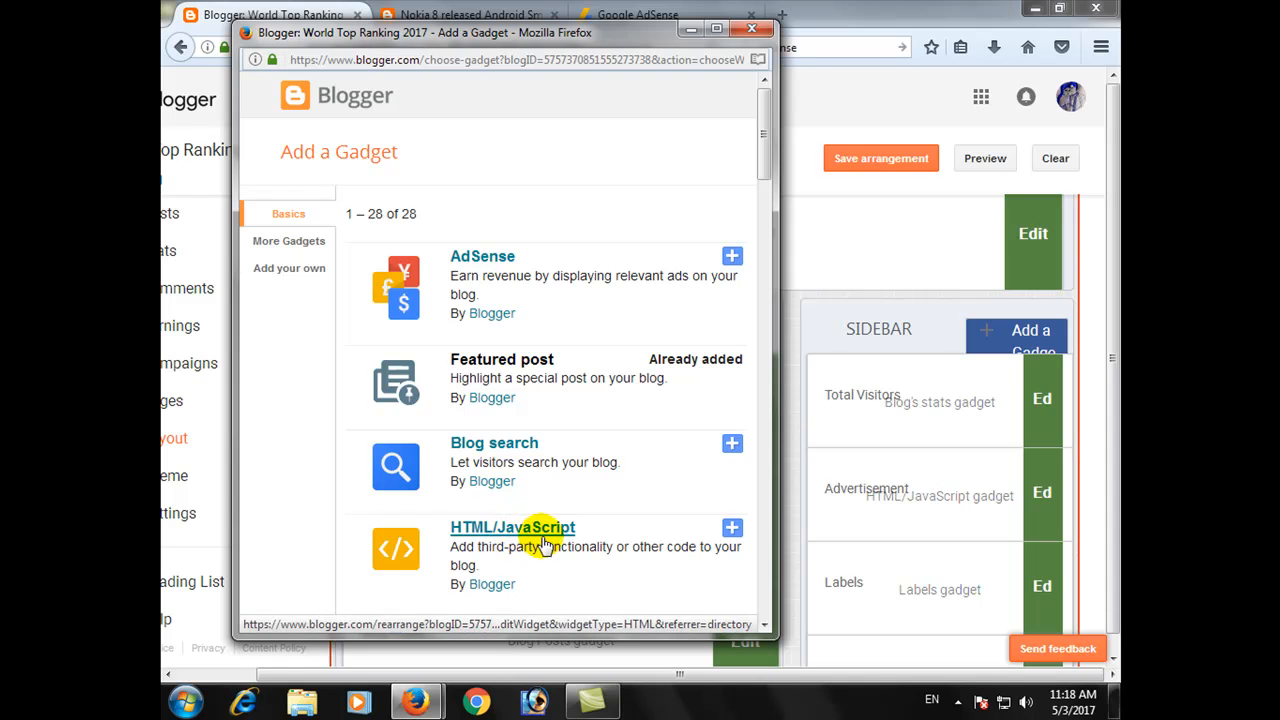
pyautogui.click(510, 537)
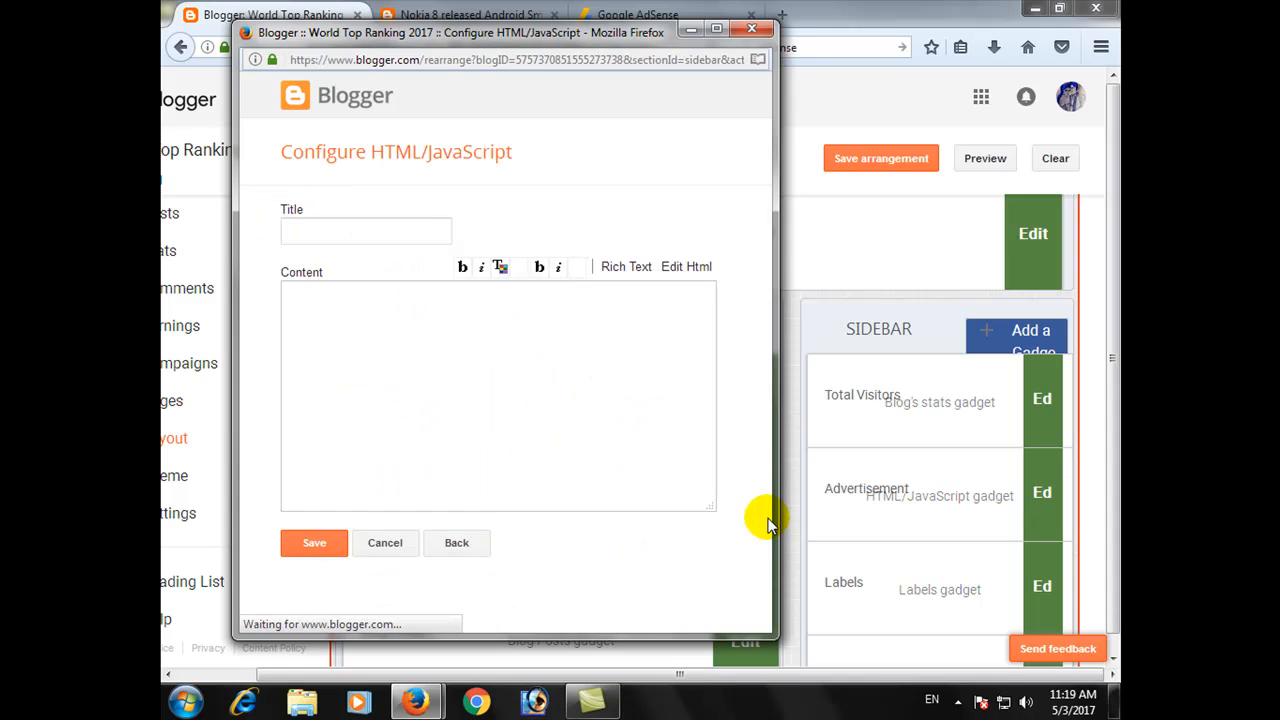
# Paste the copied ad code into the gadget's content, leaving the title blank, and dismiss the Windows color scheme dialog.
pyautogui.click(339, 232)
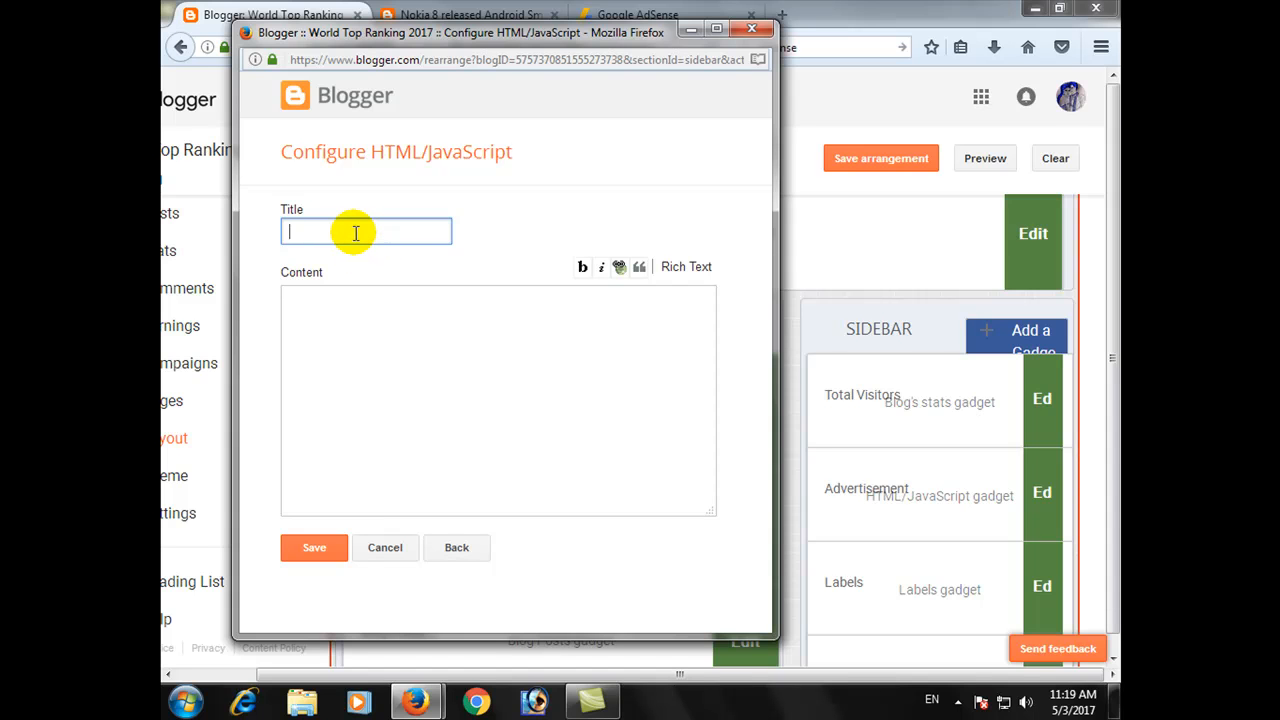
pyautogui.click(347, 338)
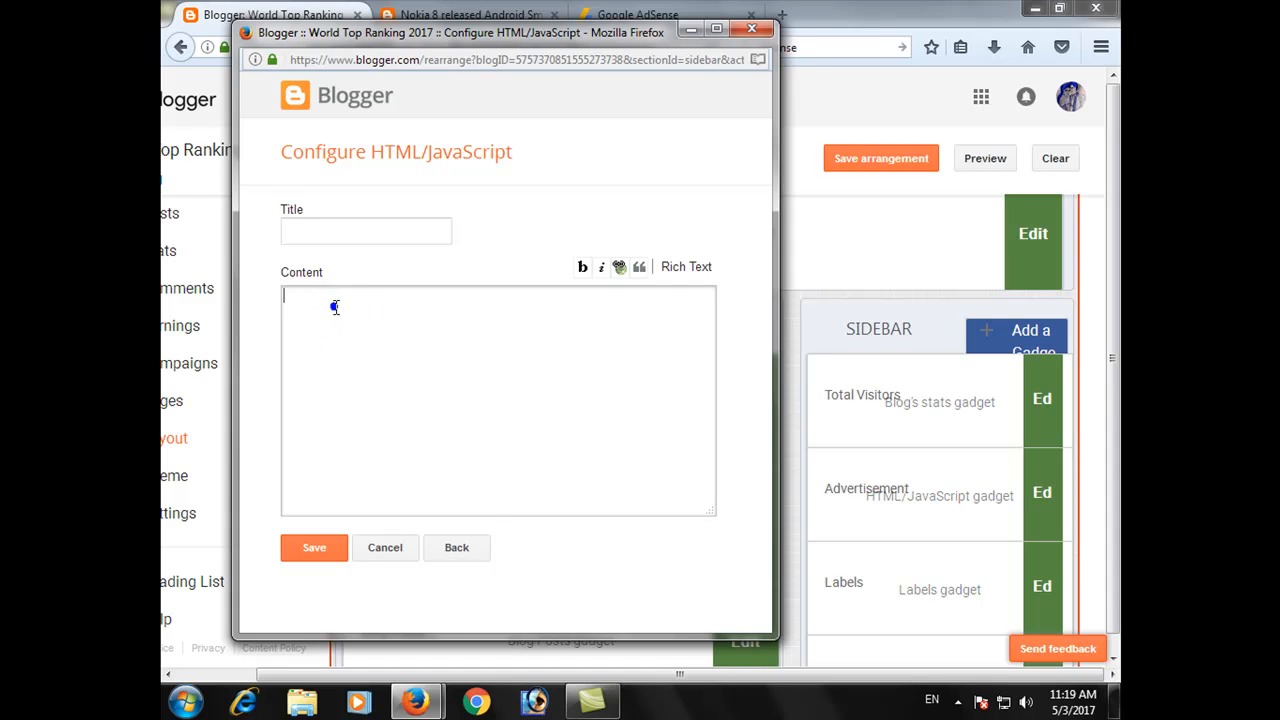
pyautogui.rightClick(335, 310)
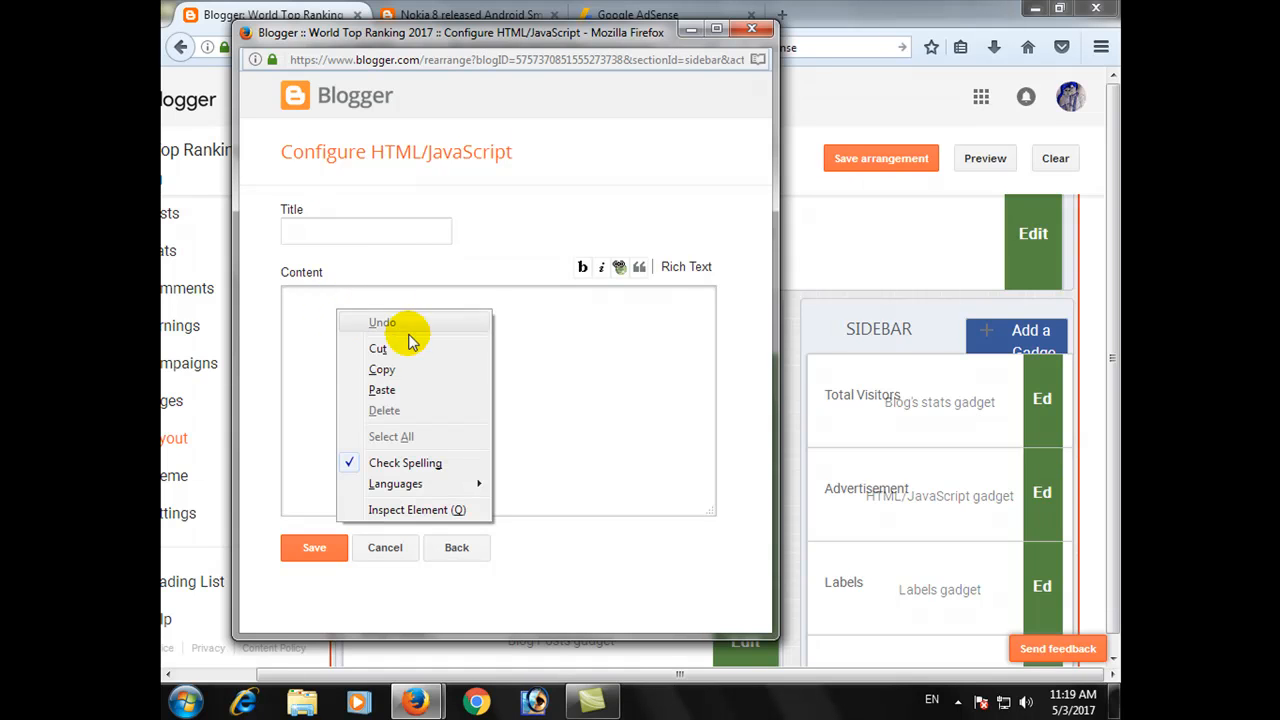
pyautogui.click(450, 389)
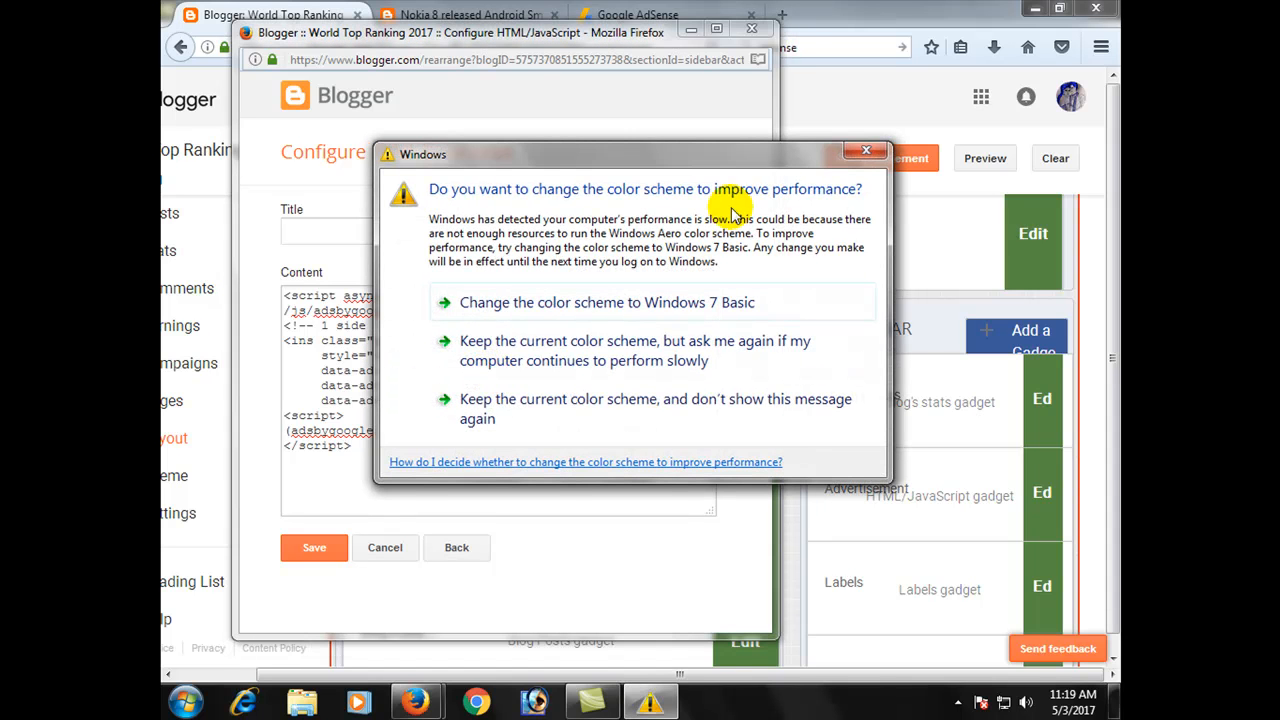
pyautogui.click(867, 152)
# Remove the "ca-pub-" prefix and the data-ad-slot attribute from the gadget's ad code, and save the gadget.
pyautogui.moveTo(495, 373); pyautogui.dragTo(494, 369)
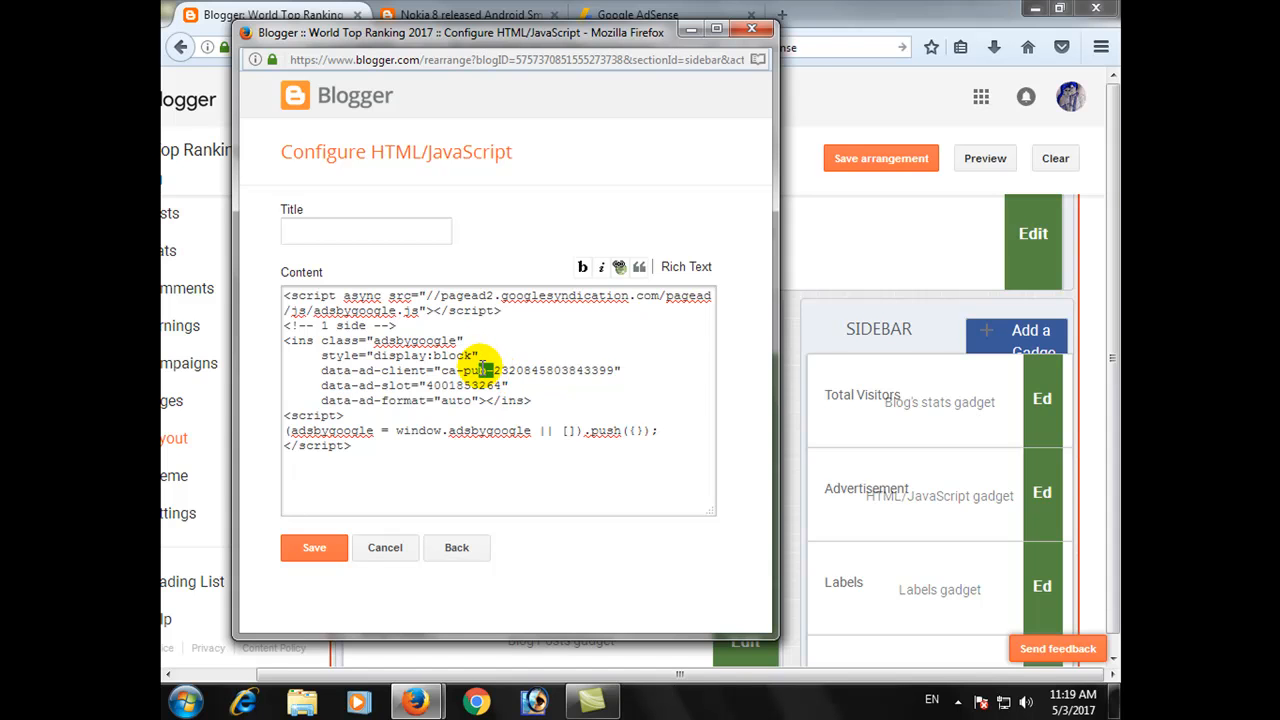
pyautogui.moveTo(484, 370); pyautogui.dragTo(441, 372)
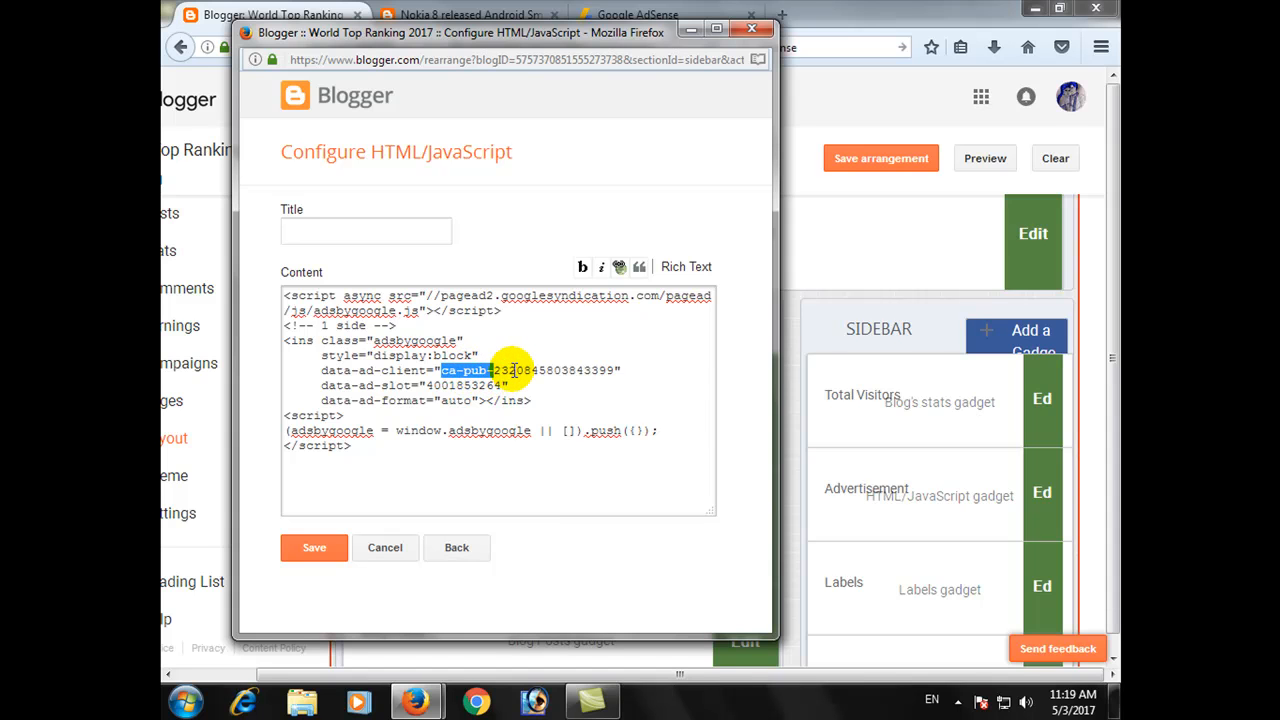
pyautogui.press('Delete')
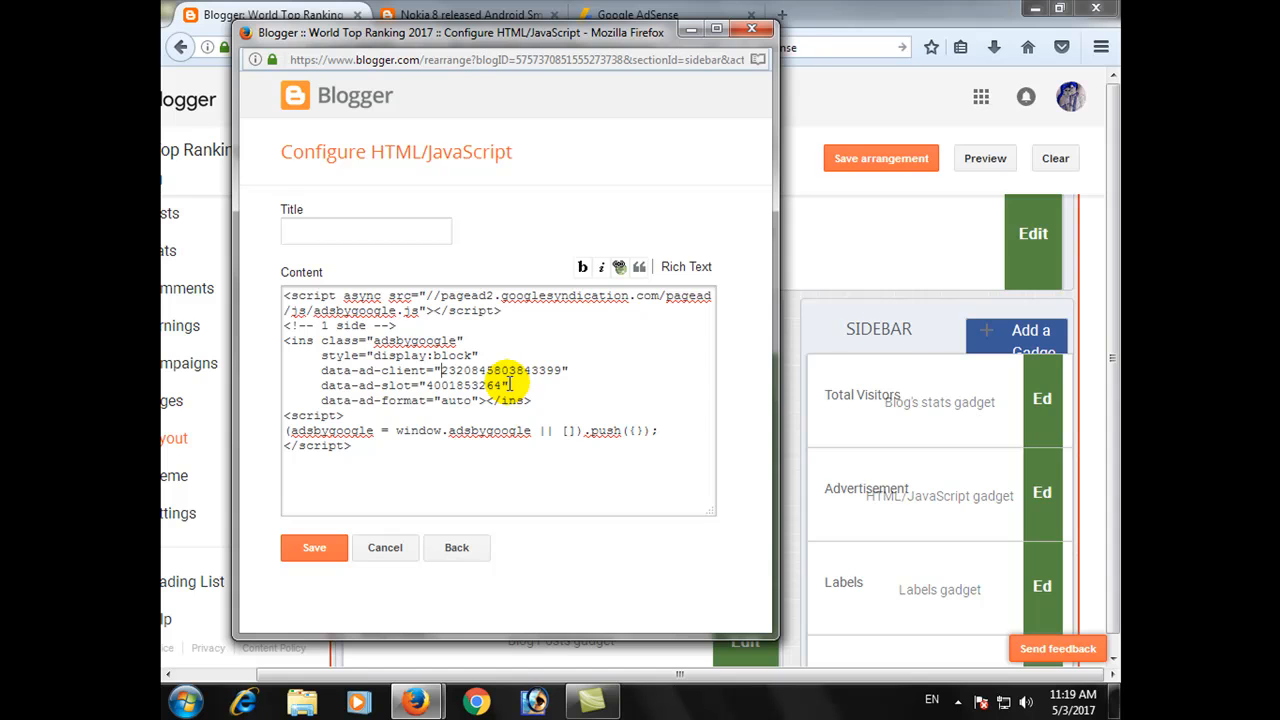
pyautogui.moveTo(508, 384); pyautogui.dragTo(320, 385)
pyautogui.press('BackSpace')
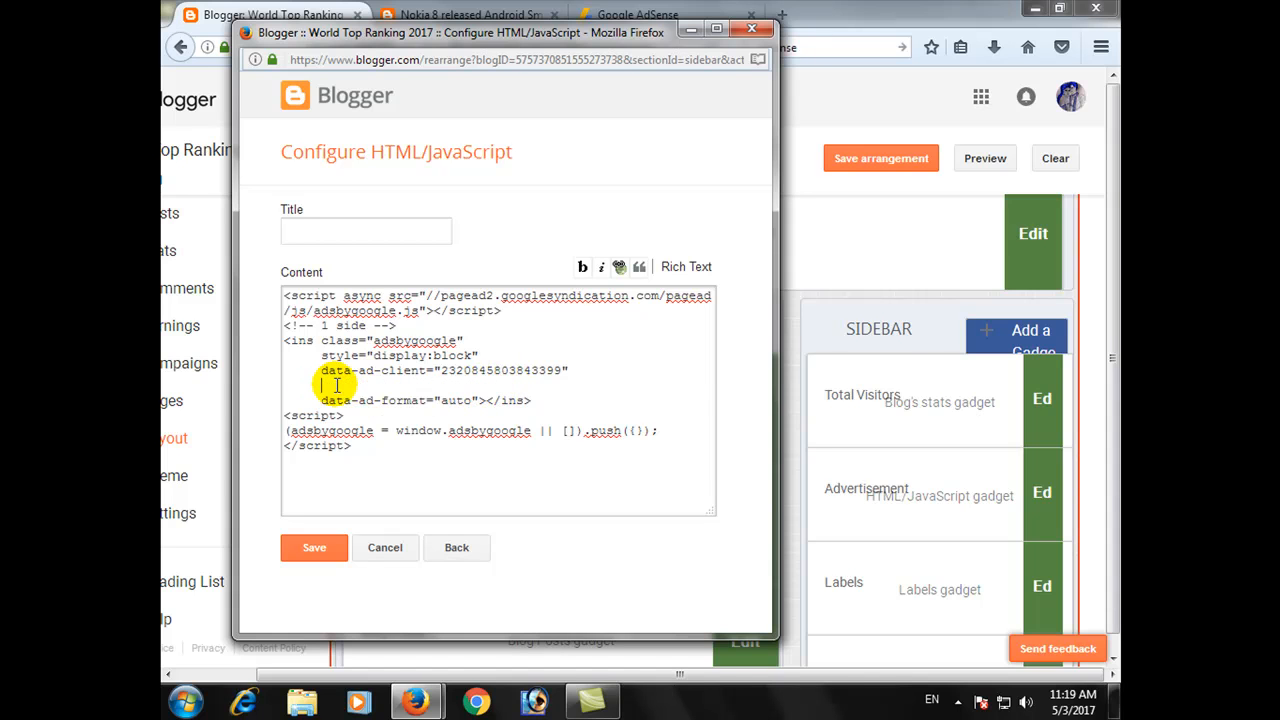
pyautogui.click(305, 552)
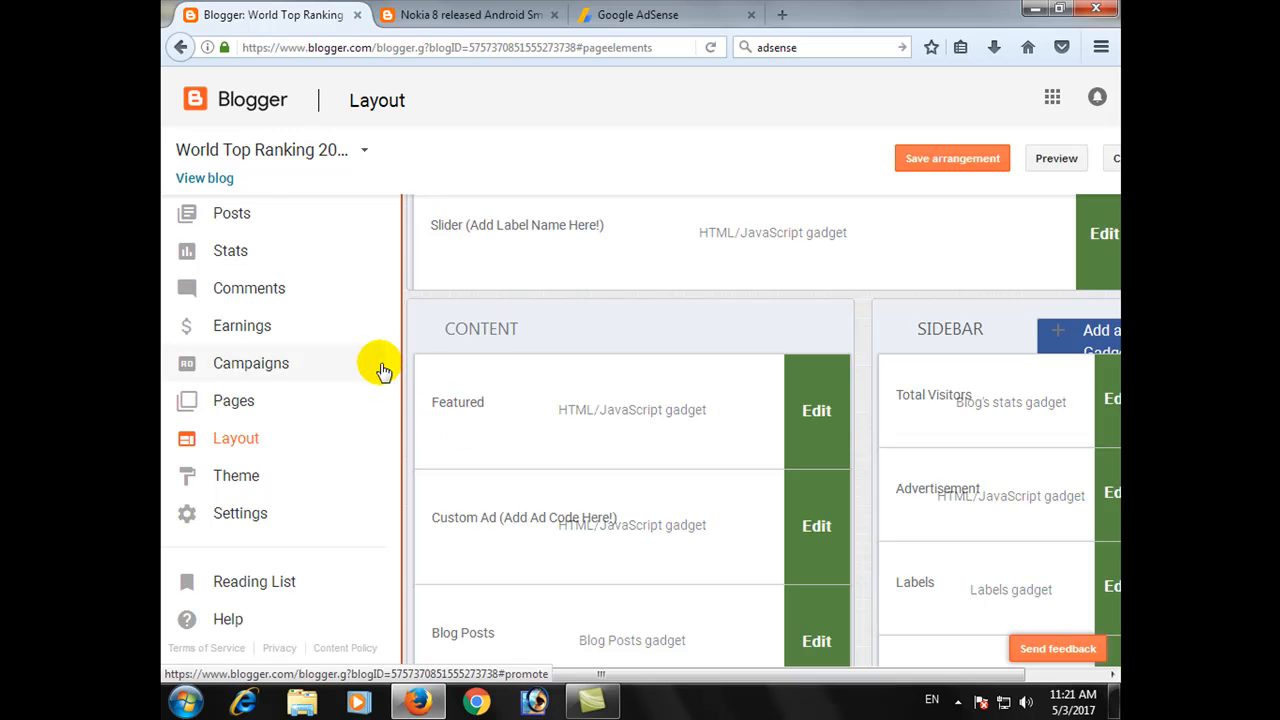
# View the live blog's home page and check the sidebar for the ads.
pyautogui.click(213, 180)
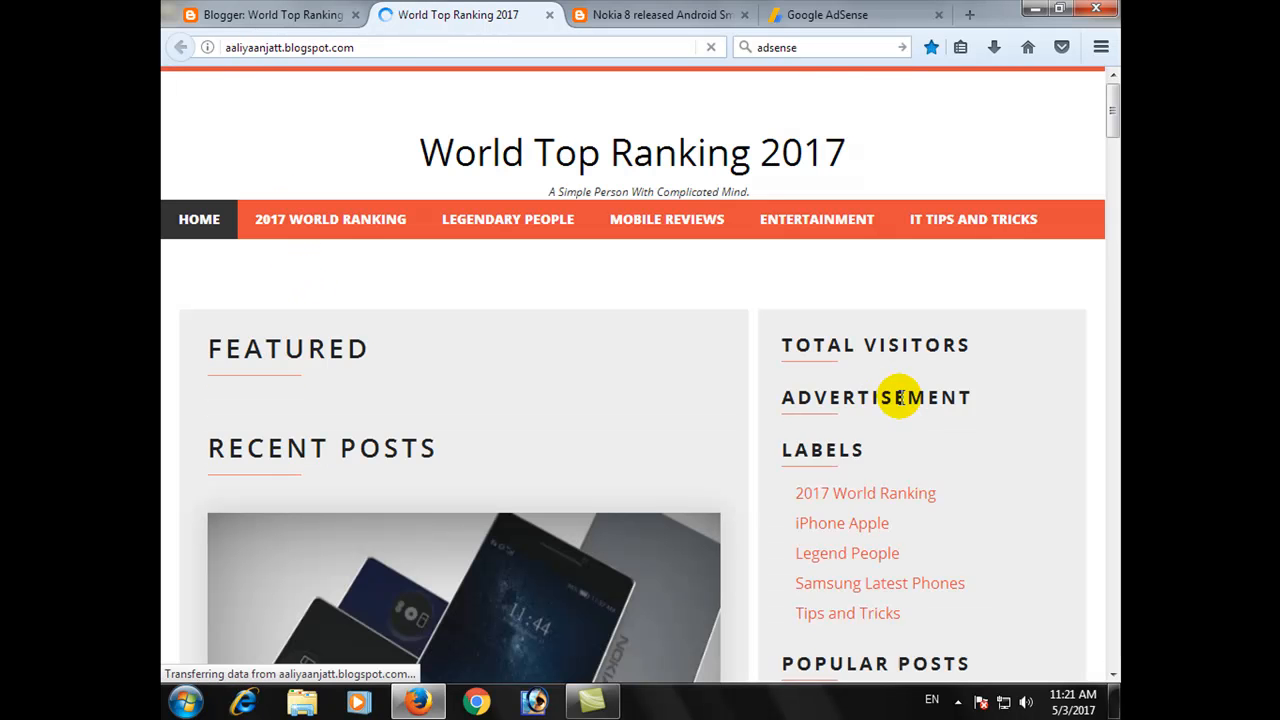
pyautogui.scroll(-2, 1108, 125)
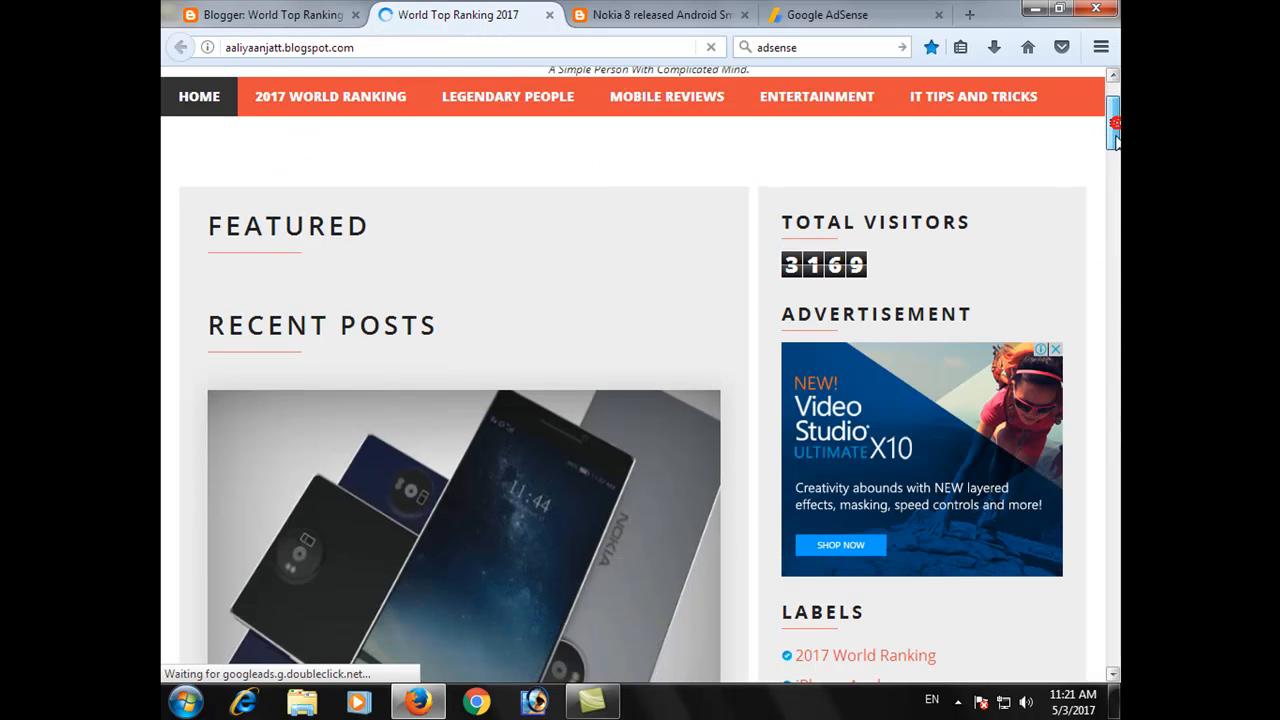